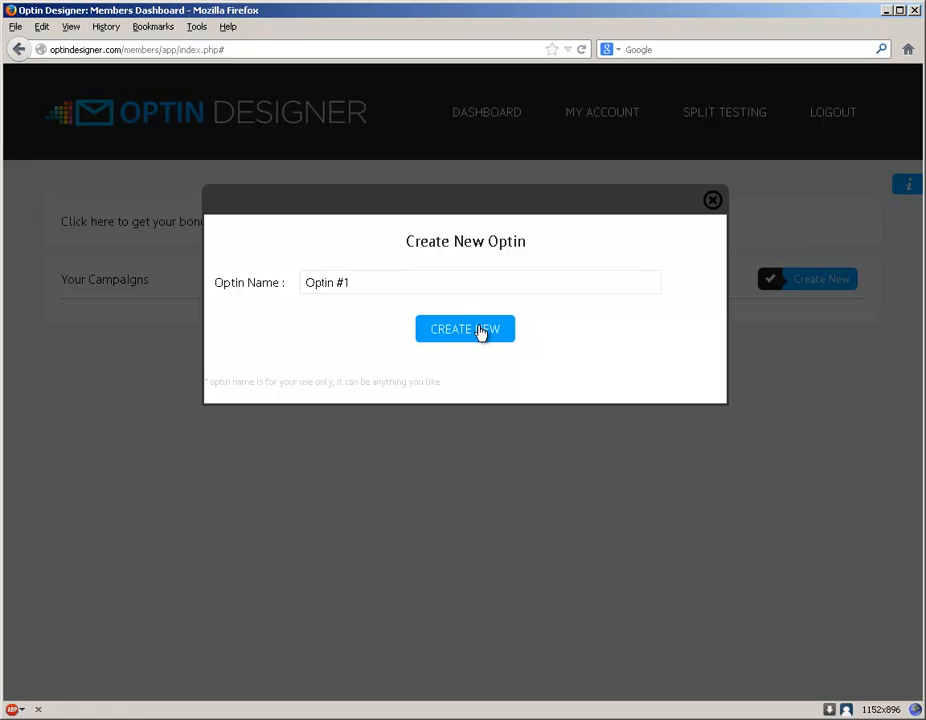
Step: Create a new optin named Optin #1
{"action": "left_click", "coordinate": [485, 331]}
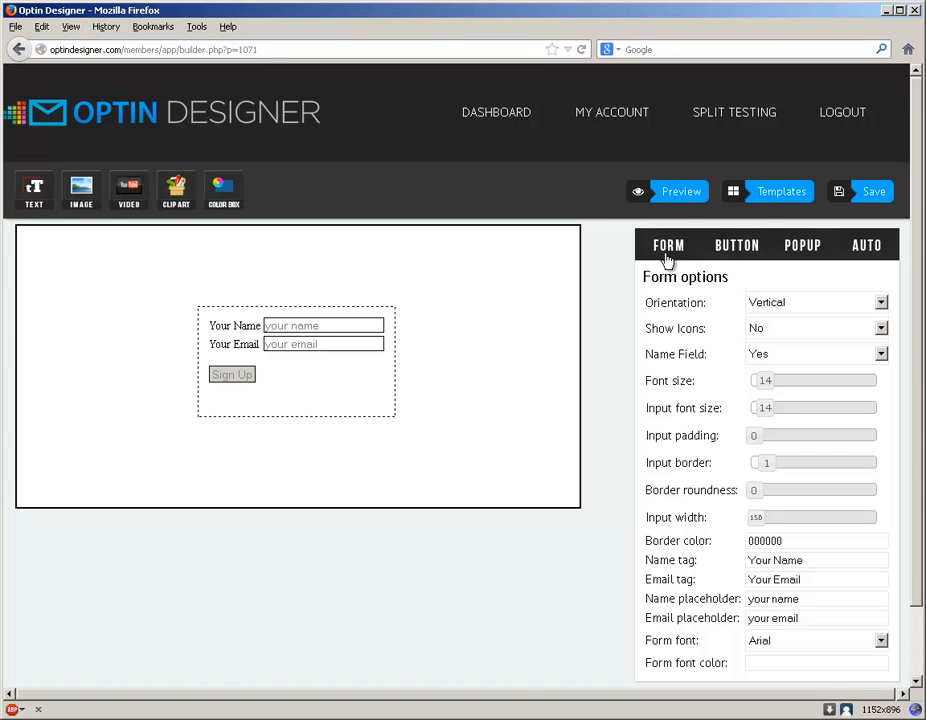
Step: Try the Horizontal form orientation, return it to Vertical, and check the choices for showing icons and the name field
{"action": "left_click", "coordinate": [806, 309]}
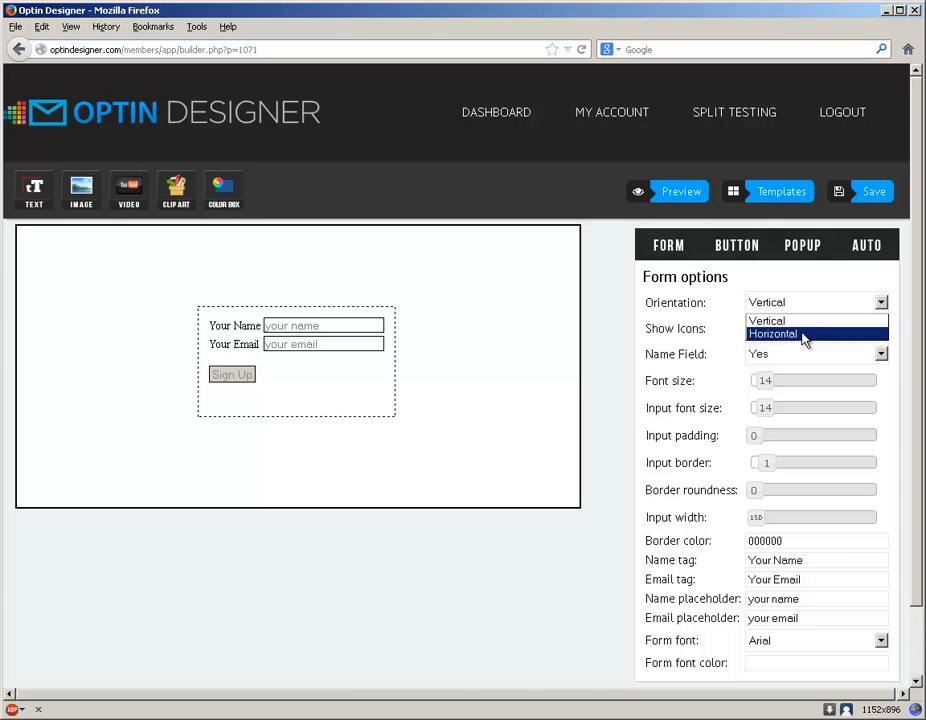
{"action": "left_click", "coordinate": [806, 334]}
{"action": "left_click", "coordinate": [806, 302]}
{"action": "left_click", "coordinate": [806, 319]}
{"action": "left_click", "coordinate": [784, 333]}
{"action": "left_click", "coordinate": [785, 346]}
{"action": "left_click", "coordinate": [787, 360]}
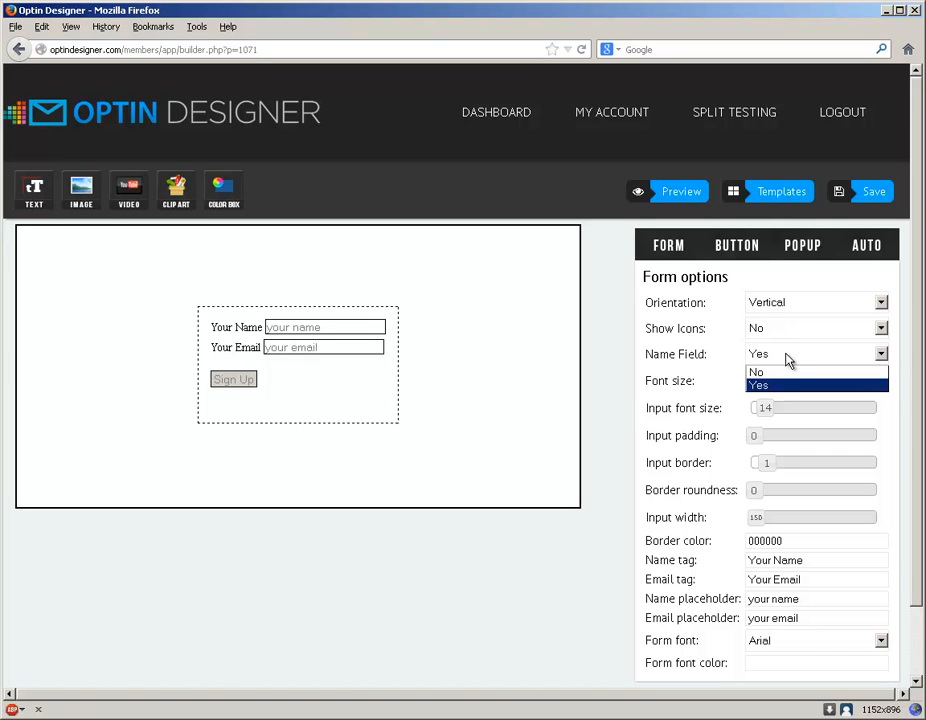
{"action": "left_click", "coordinate": [791, 379]}
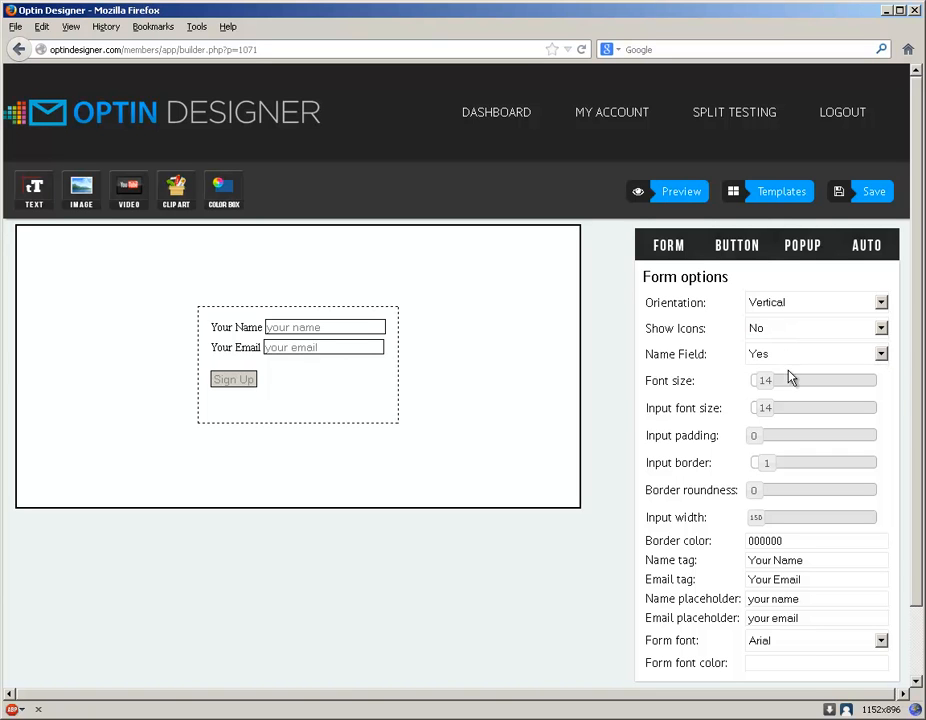
Step: Set font size 19, input font size 18, padding 5, border 4, roundness 4 and width 236, and colour the input borders magenta (d915d9)
{"action": "left_click_drag", "start_coordinate": [767, 380], "coordinate": [830, 526]}
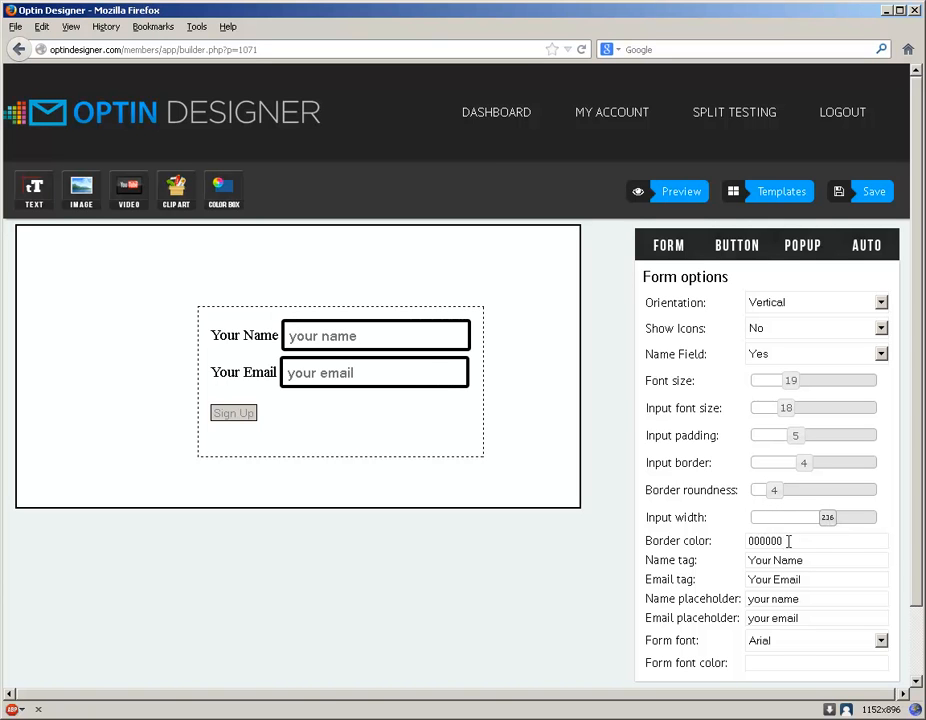
{"action": "left_click_drag", "start_coordinate": [758, 544], "coordinate": [746, 543]}
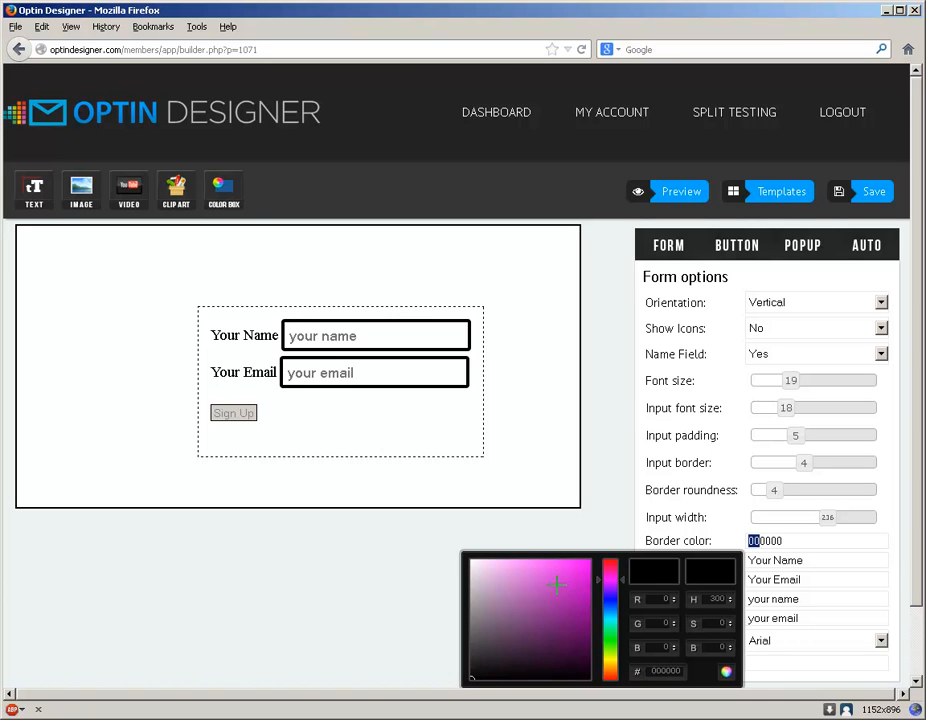
{"action": "left_click", "coordinate": [578, 577]}
{"action": "left_click", "coordinate": [778, 562]}
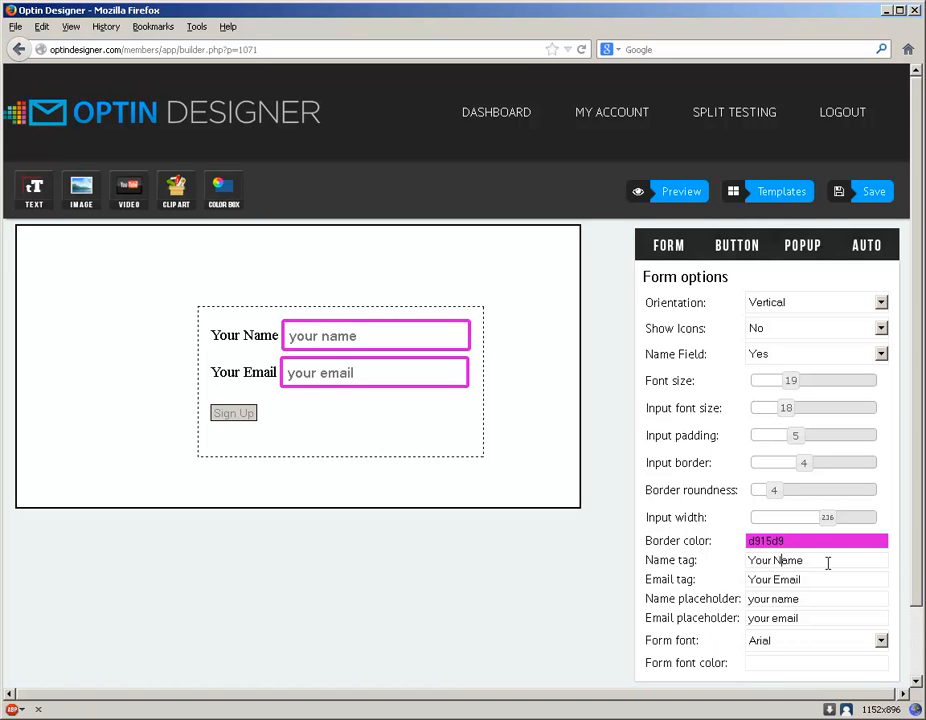
Step: Set the form font to Josefin Slab, leaving the form font color empty
{"action": "left_click", "coordinate": [808, 645]}
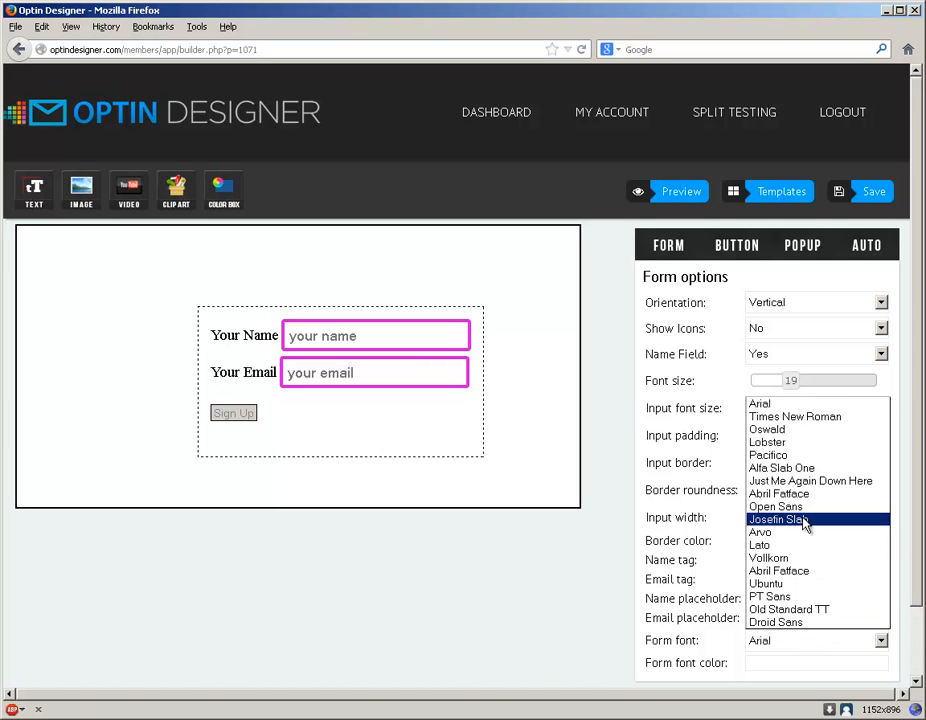
{"action": "left_click", "coordinate": [805, 520]}
{"action": "left_click", "coordinate": [782, 660]}
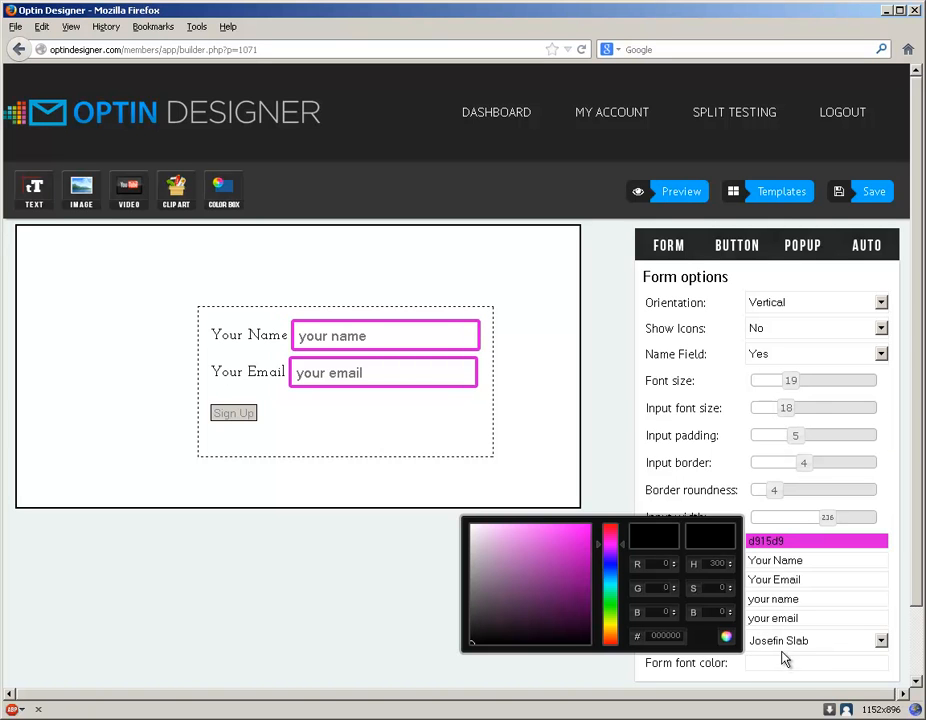
{"action": "left_click", "coordinate": [83, 275]}
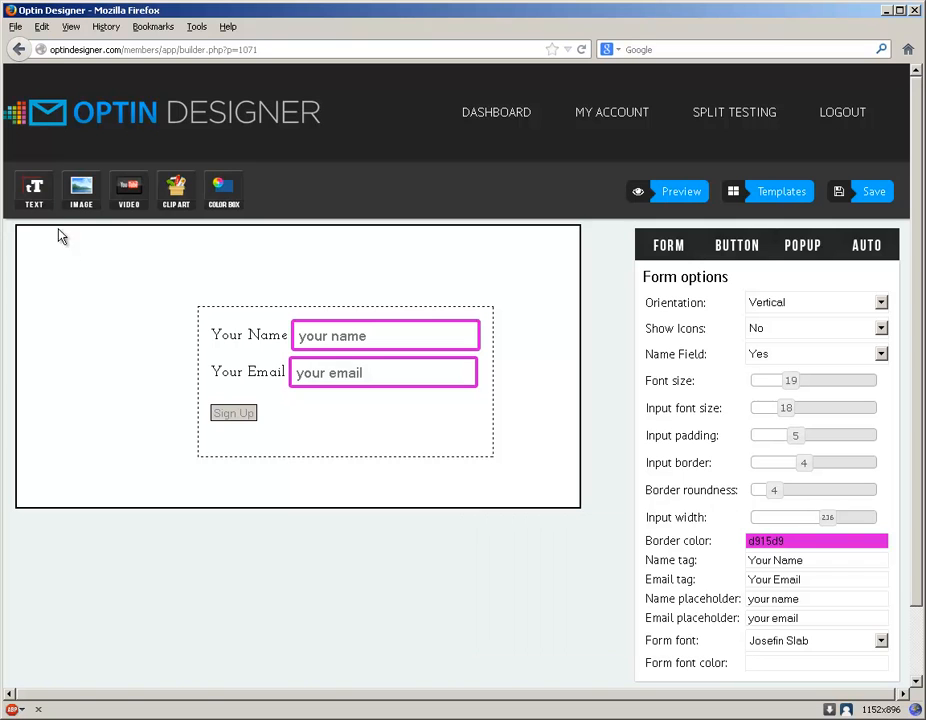
Step: Insert an "Add text" text box in Arial size 18, enlarge it and place it near the canvas's upper-left corner
{"action": "left_click_drag", "start_coordinate": [36, 192], "coordinate": [118, 302]}
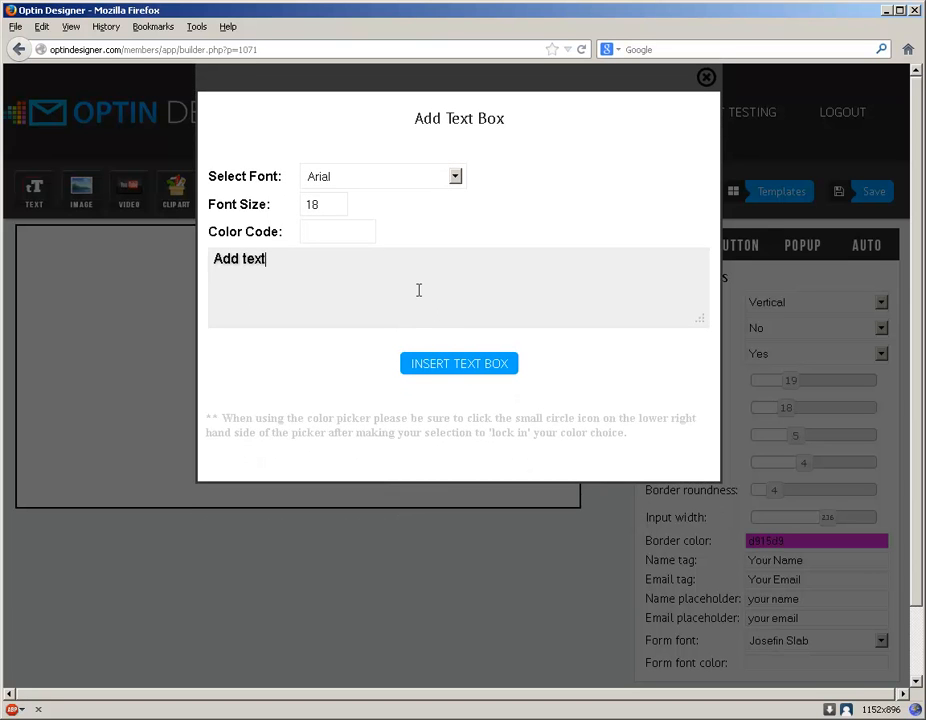
{"action": "left_click", "coordinate": [452, 363]}
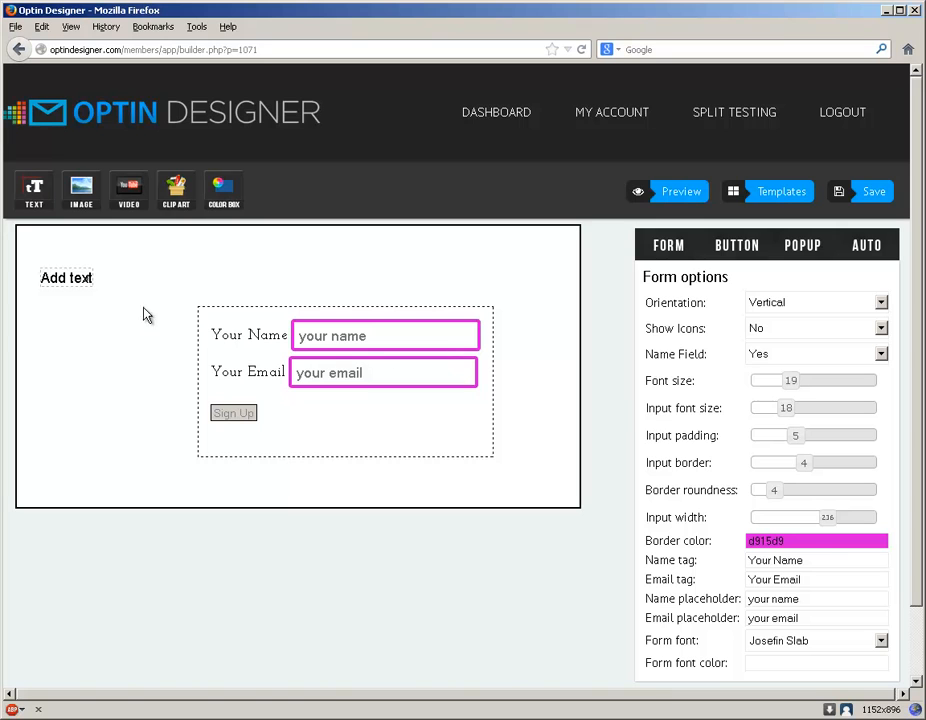
{"action": "mouse_move", "coordinate": [91, 285]}
{"action": "left_mouse_down"}
{"action": "mouse_move", "coordinate": [74, 260]}
{"action": "mouse_move", "coordinate": [156, 323]}
{"action": "mouse_move", "coordinate": [118, 250]}
{"action": "mouse_move", "coordinate": [98, 278]}
{"action": "left_mouse_up"}
Step: Check the image upload options without uploading, and move the form to the canvas's lower left and the text box to its upper right
{"action": "left_click_drag", "start_coordinate": [90, 203], "coordinate": [85, 358]}
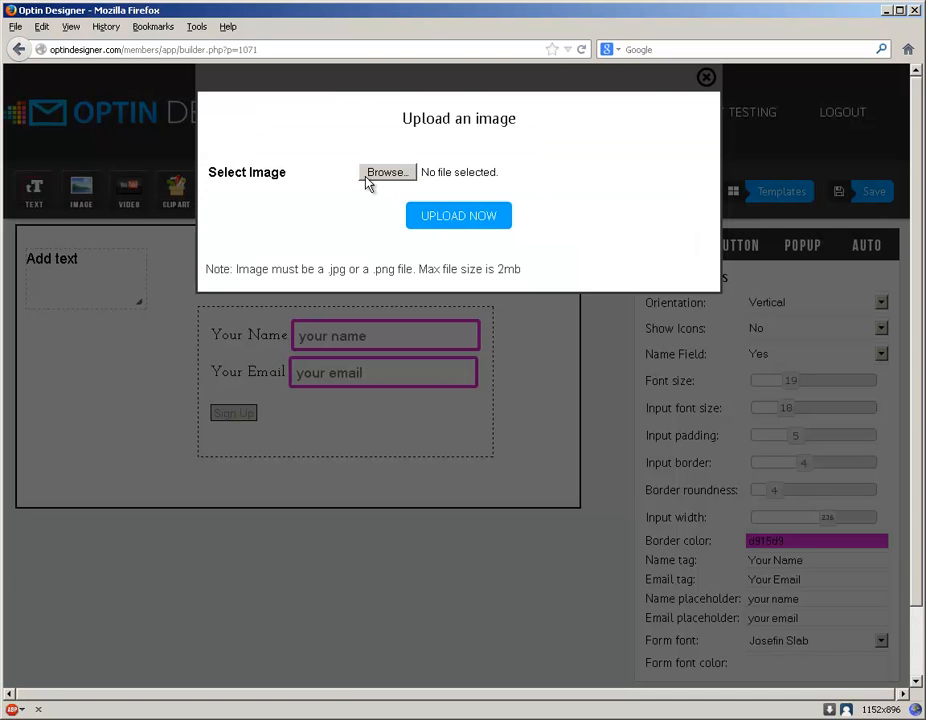
{"action": "left_click", "coordinate": [705, 78]}
{"action": "left_click_drag", "start_coordinate": [397, 423], "coordinate": [240, 446]}
{"action": "left_click_drag", "start_coordinate": [101, 287], "coordinate": [541, 270]}
Step: Look at the options for adding a YouTube video without inserting one
{"action": "left_click_drag", "start_coordinate": [131, 194], "coordinate": [135, 268]}
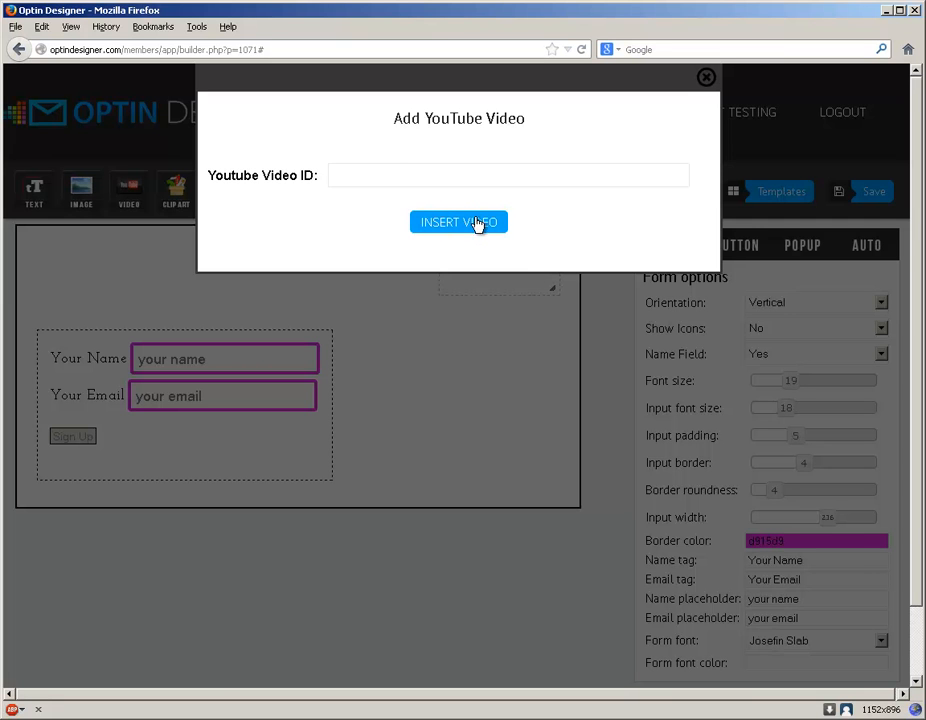
{"action": "left_click", "coordinate": [706, 77]}
Step: Insert the yellow down-left arrow from the Arrows clip art and place it beside the form, pointing toward it
{"action": "left_click_drag", "start_coordinate": [175, 193], "coordinate": [423, 412]}
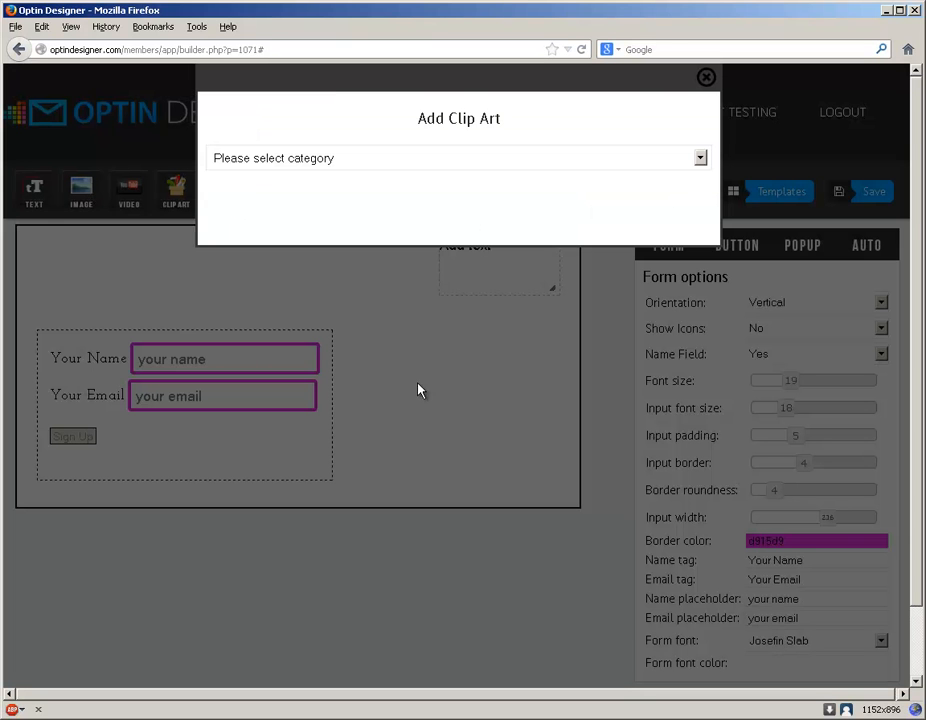
{"action": "left_click", "coordinate": [700, 158]}
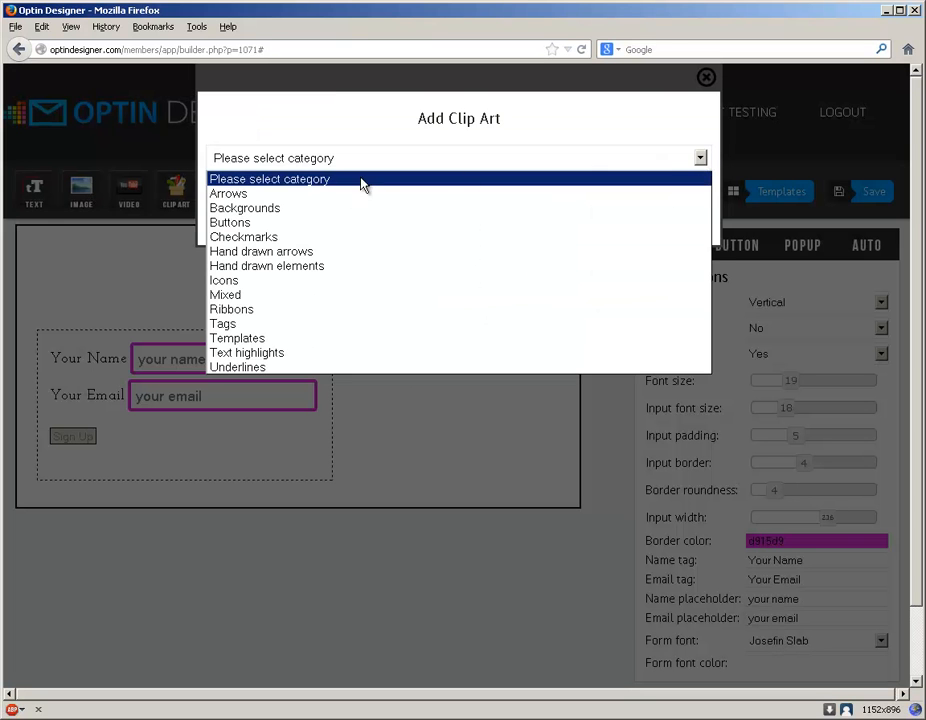
{"action": "left_click", "coordinate": [334, 195]}
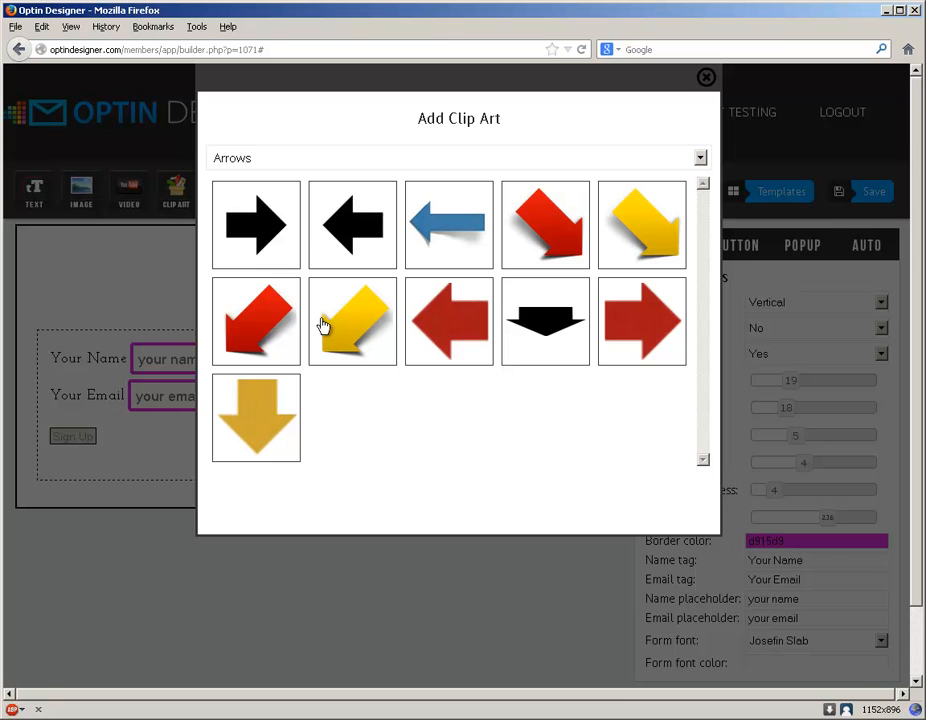
{"action": "left_click", "coordinate": [341, 333]}
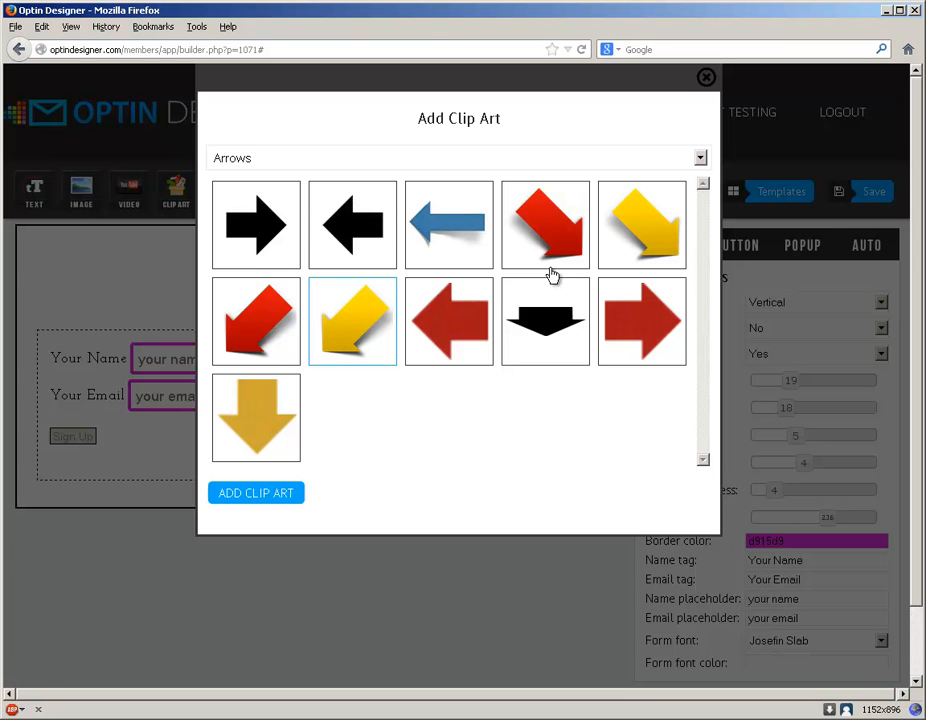
{"action": "left_click", "coordinate": [255, 491]}
{"action": "left_click_drag", "start_coordinate": [436, 420], "coordinate": [463, 420]}
{"action": "left_click_drag", "start_coordinate": [393, 341], "coordinate": [415, 365]}
Step: Insert a blue color box with color 2630e3, opacity .5 and Round corners at the canvas's upper left
{"action": "left_click_drag", "start_coordinate": [225, 190], "coordinate": [79, 266]}
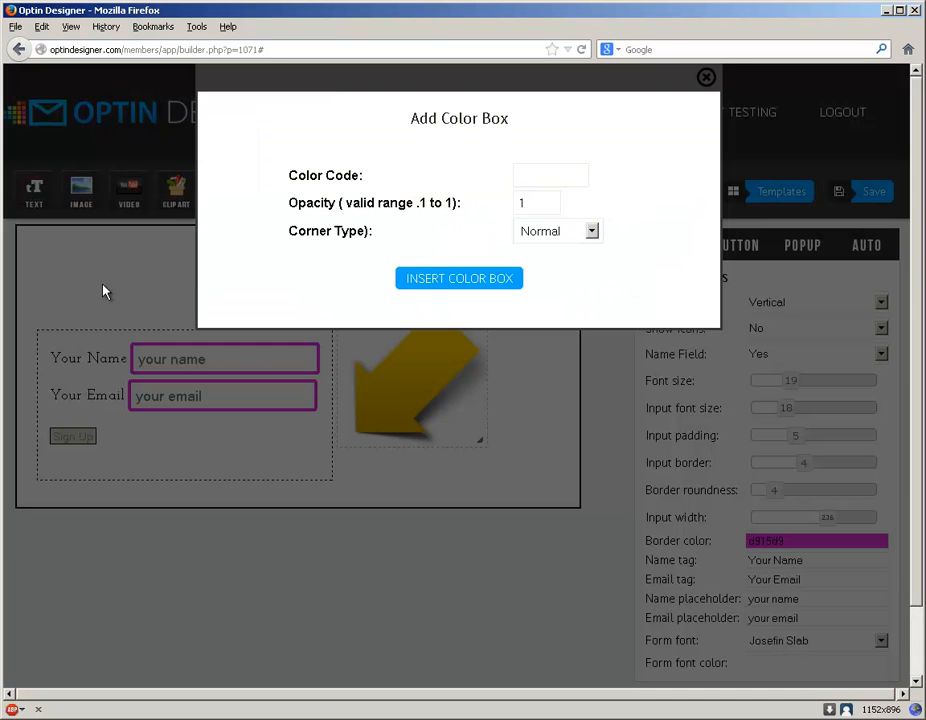
{"action": "left_click", "coordinate": [555, 175]}
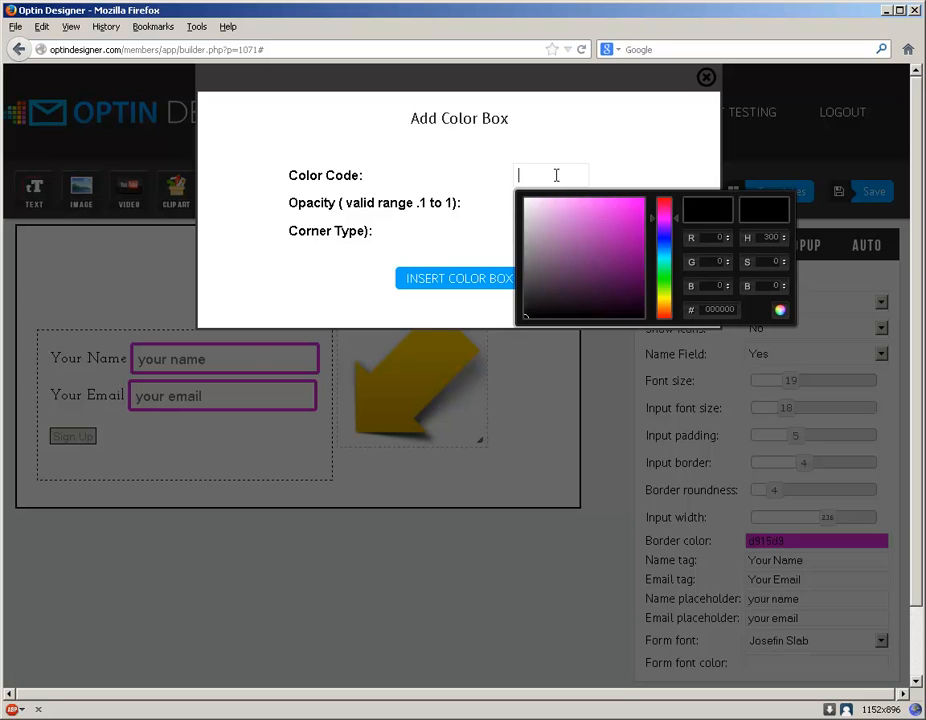
{"action": "mouse_move", "coordinate": [667, 213]}
{"action": "left_mouse_down"}
{"action": "mouse_move", "coordinate": [667, 295]}
{"action": "mouse_move", "coordinate": [664, 226]}
{"action": "mouse_move", "coordinate": [664, 238]}
{"action": "left_mouse_up"}
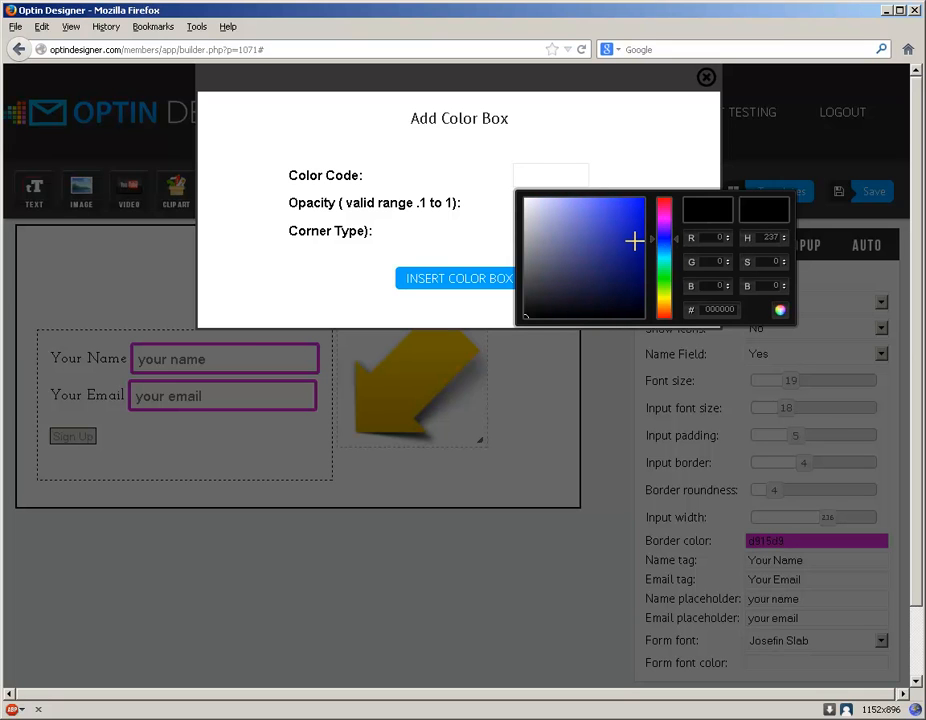
{"action": "left_click_drag", "start_coordinate": [527, 316], "coordinate": [624, 211]}
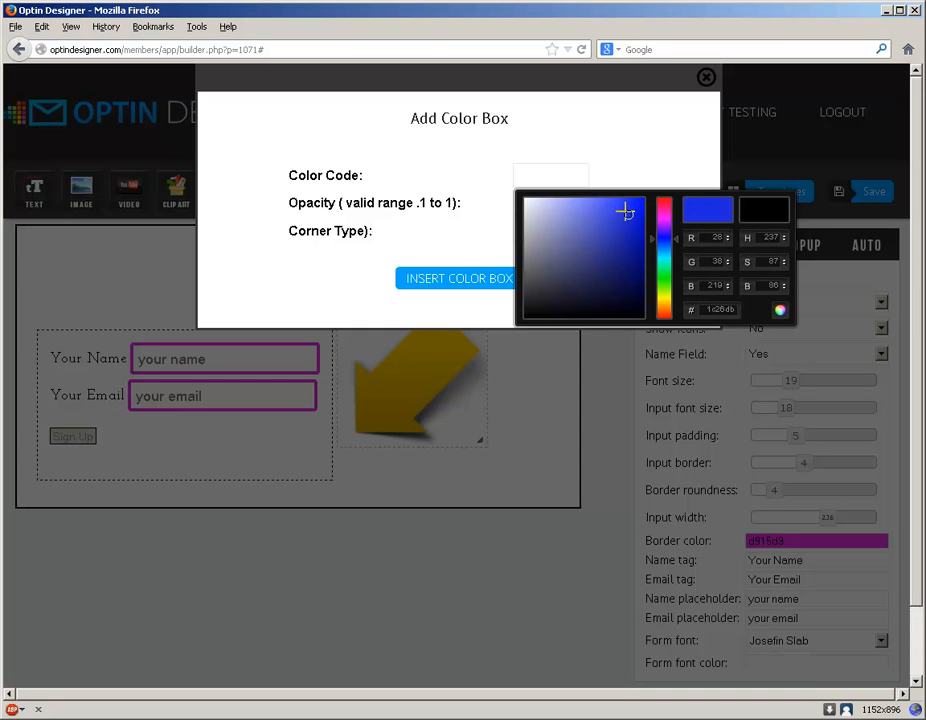
{"action": "left_click", "coordinate": [782, 312]}
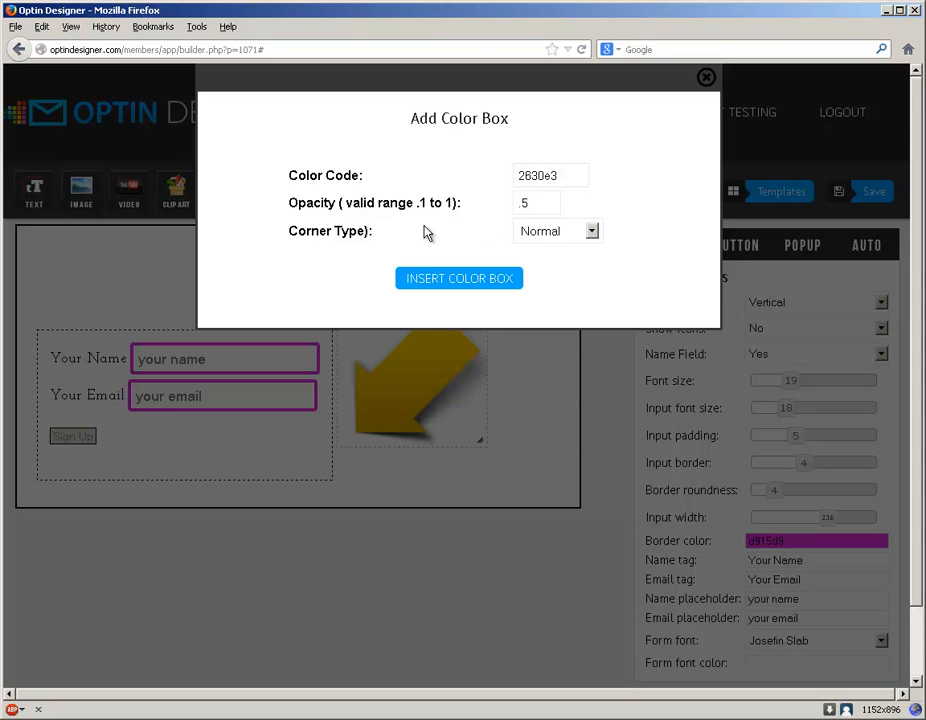
{"action": "left_click", "coordinate": [567, 236]}
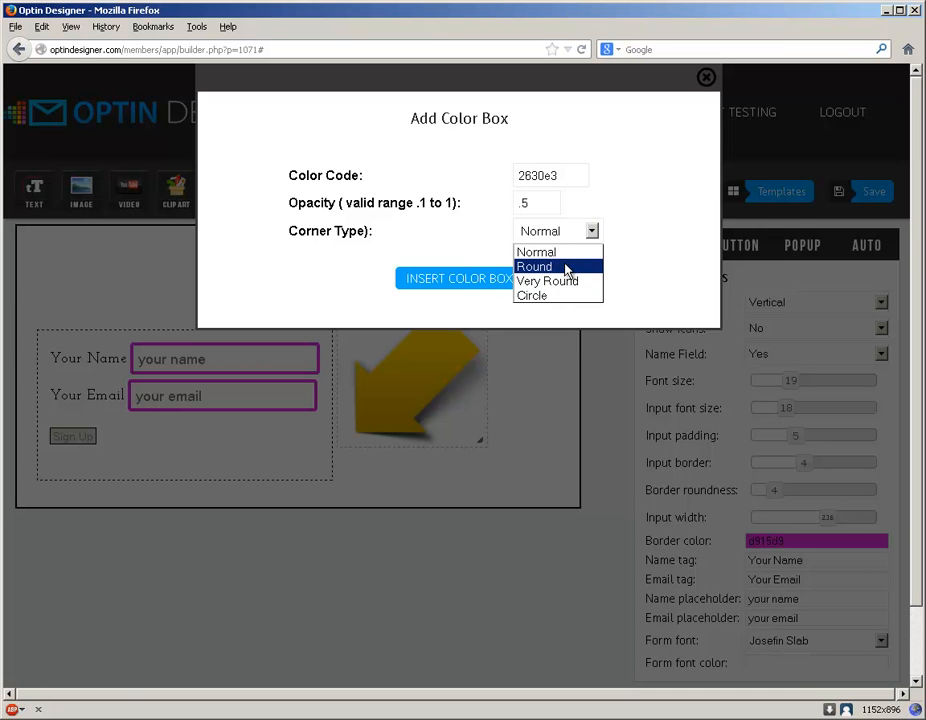
{"action": "left_click", "coordinate": [564, 267]}
{"action": "left_click", "coordinate": [472, 280]}
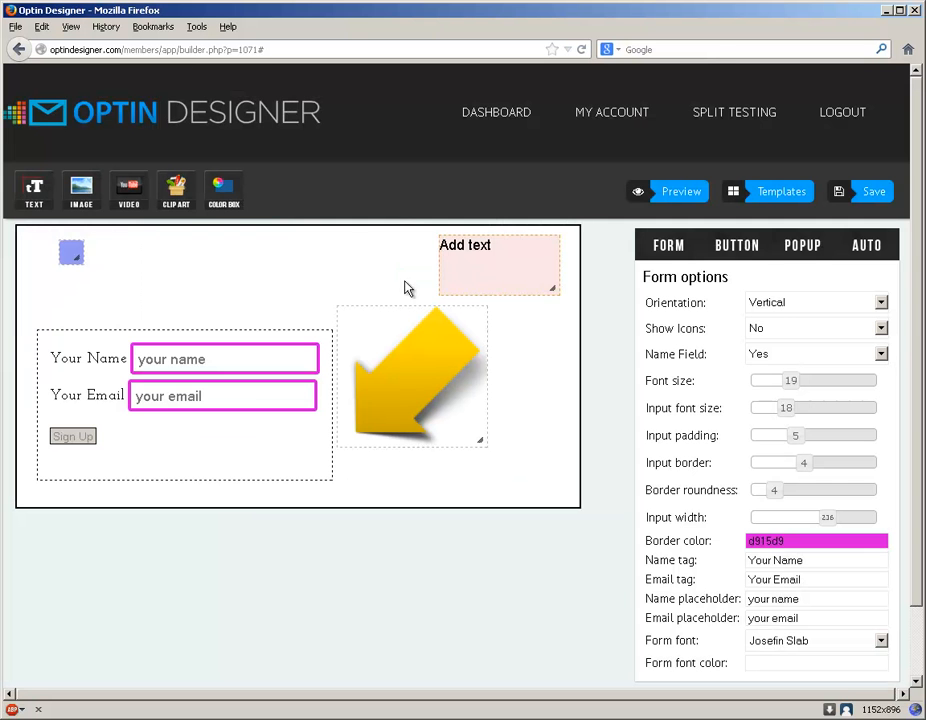
Step: Enlarge the blue color box and position it above the form, and update it with its layer kept at Back
{"action": "left_click_drag", "start_coordinate": [78, 258], "coordinate": [210, 320]}
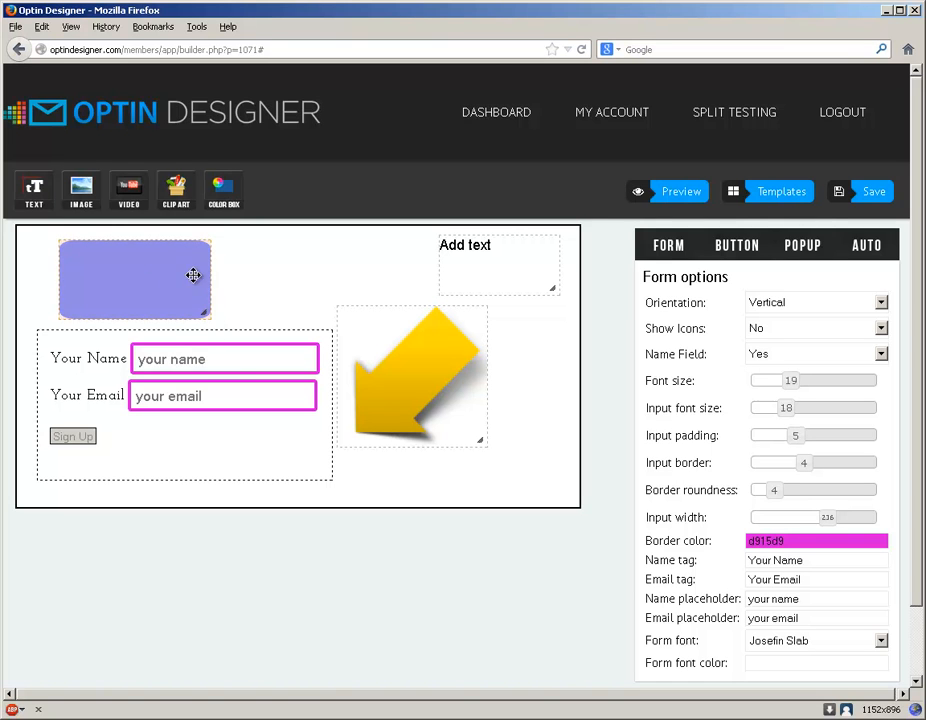
{"action": "left_click_drag", "start_coordinate": [178, 292], "coordinate": [128, 273]}
{"action": "double_click", "coordinate": [178, 279]}
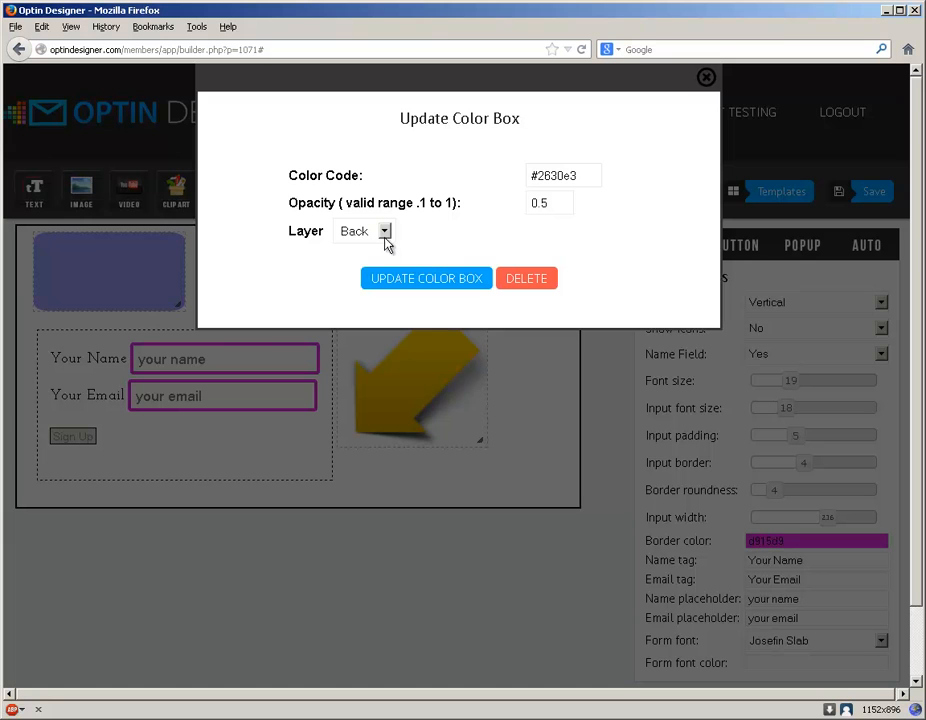
{"action": "left_click", "coordinate": [385, 231]}
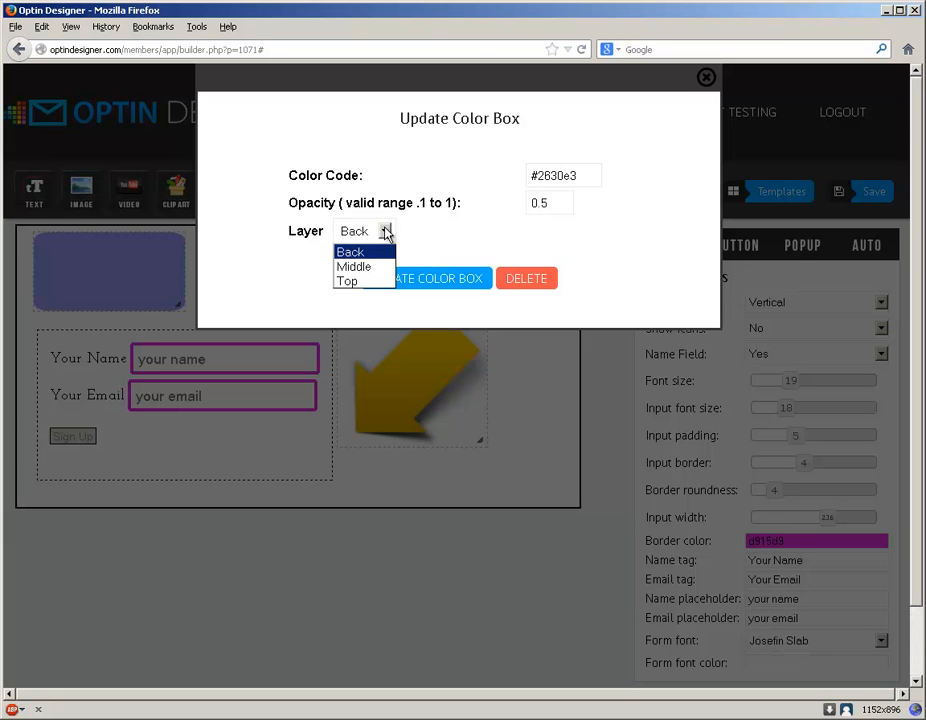
{"action": "left_click", "coordinate": [134, 275]}
{"action": "left_click", "coordinate": [415, 282]}
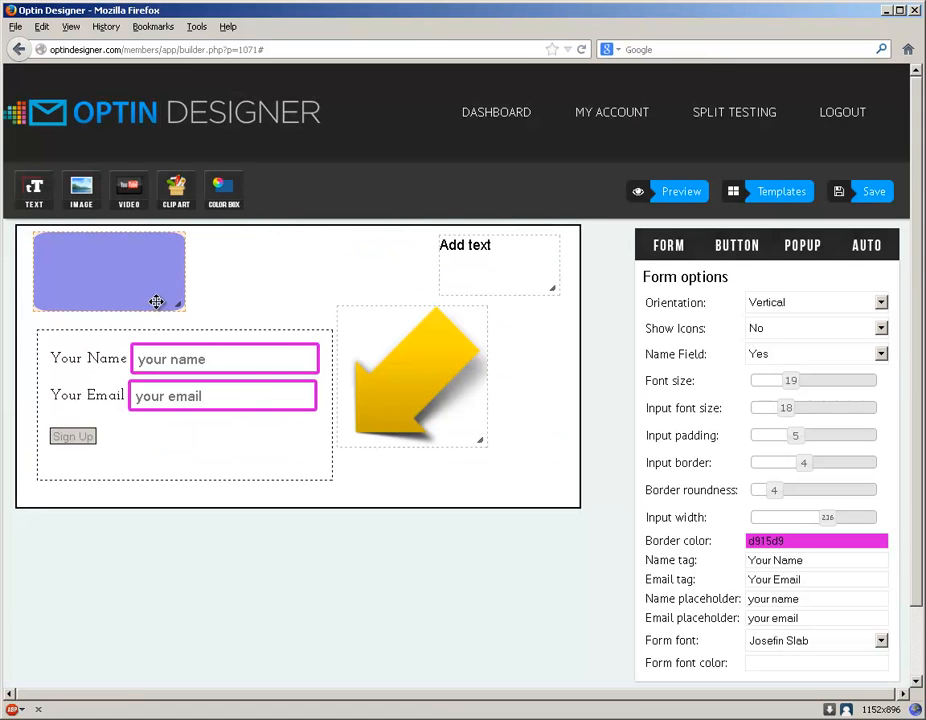
Step: Stretch the blue color box until it sits behind the whole form, and lower its opacity
{"action": "left_click_drag", "start_coordinate": [180, 305], "coordinate": [333, 483]}
{"action": "mouse_move", "coordinate": [285, 285]}
{"action": "left_mouse_down"}
{"action": "mouse_move", "coordinate": [269, 298]}
{"action": "mouse_move", "coordinate": [281, 291]}
{"action": "left_mouse_up"}
{"action": "double_click", "coordinate": [275, 271]}
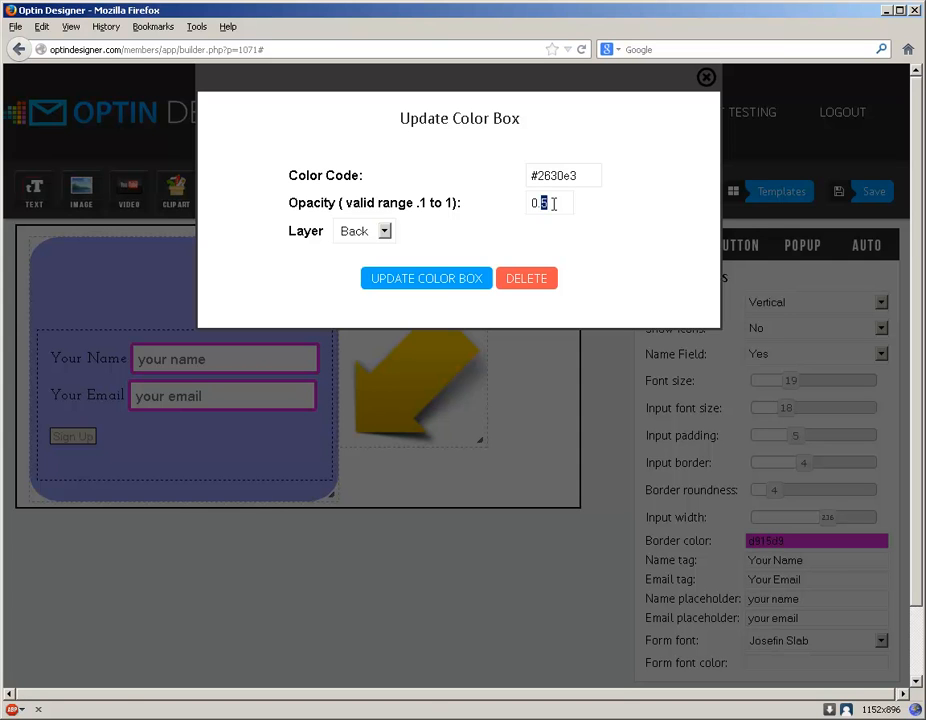
{"action": "left_click", "coordinate": [440, 279]}
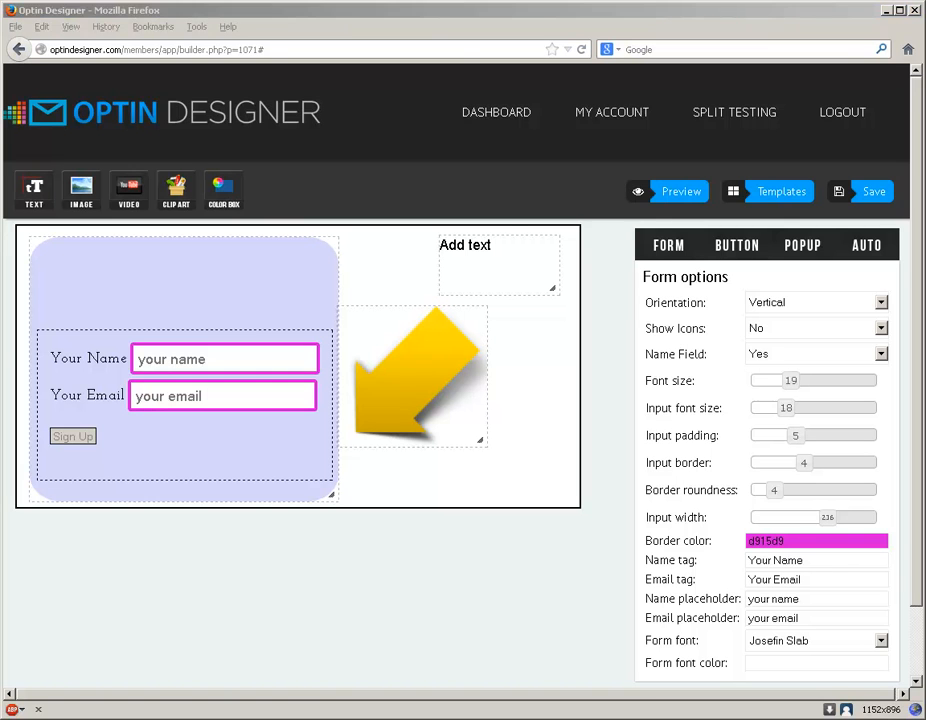
Step: Load the "Ready To DOMINATE?" e-book template, accepting that it overwrites the current page
{"action": "left_click", "coordinate": [783, 194]}
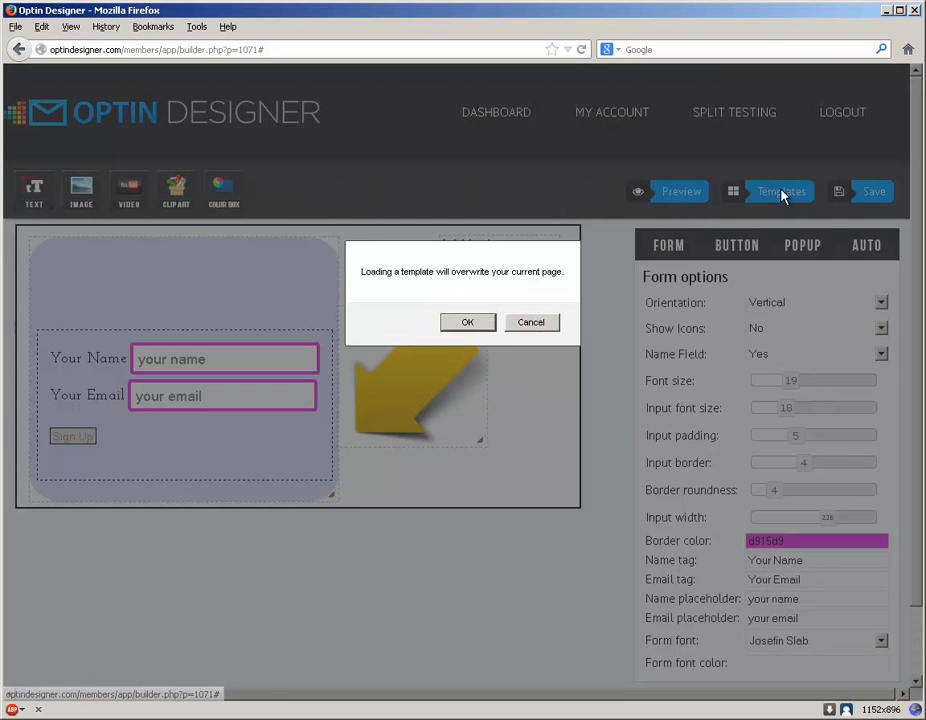
{"action": "left_click", "coordinate": [477, 326]}
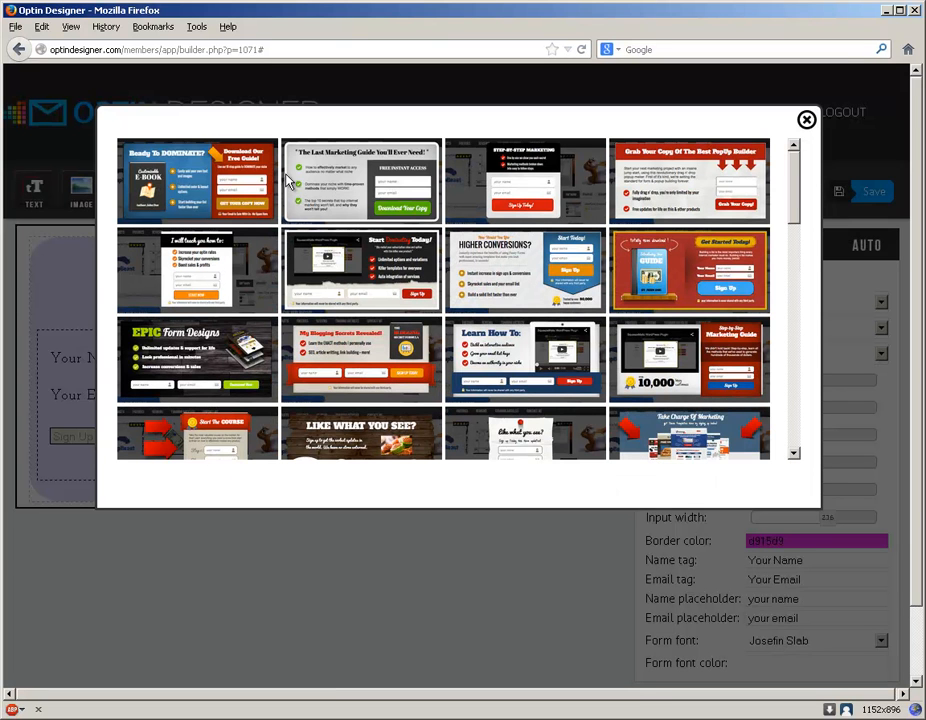
{"action": "left_click", "coordinate": [227, 190]}
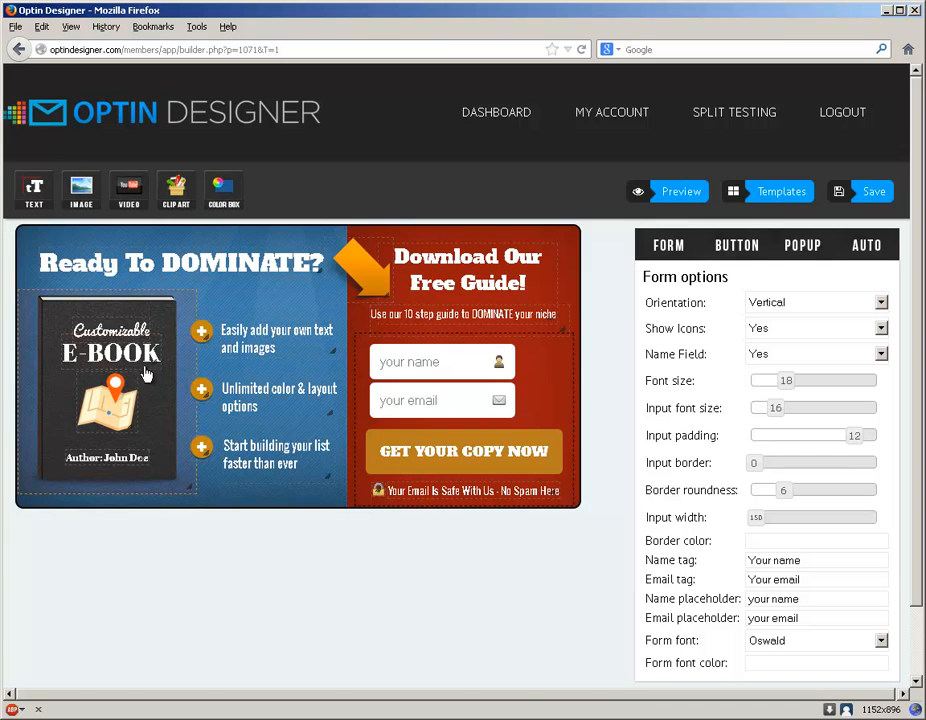
Step: Move the "Customizable" text from the e-book cover to just below the "Ready To DOMINATE?" headline
{"action": "left_click_drag", "start_coordinate": [117, 328], "coordinate": [247, 296]}
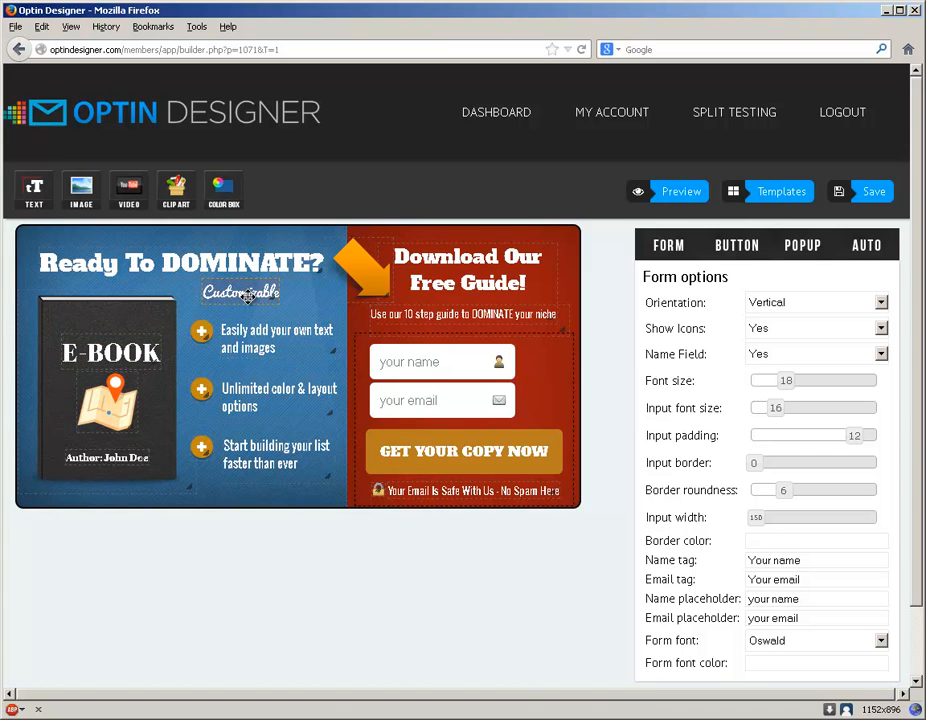
Step: Delete the "Customizable" text below the "Ready To DOMINATE?" headline and save the form
{"action": "double_click", "coordinate": [245, 292]}
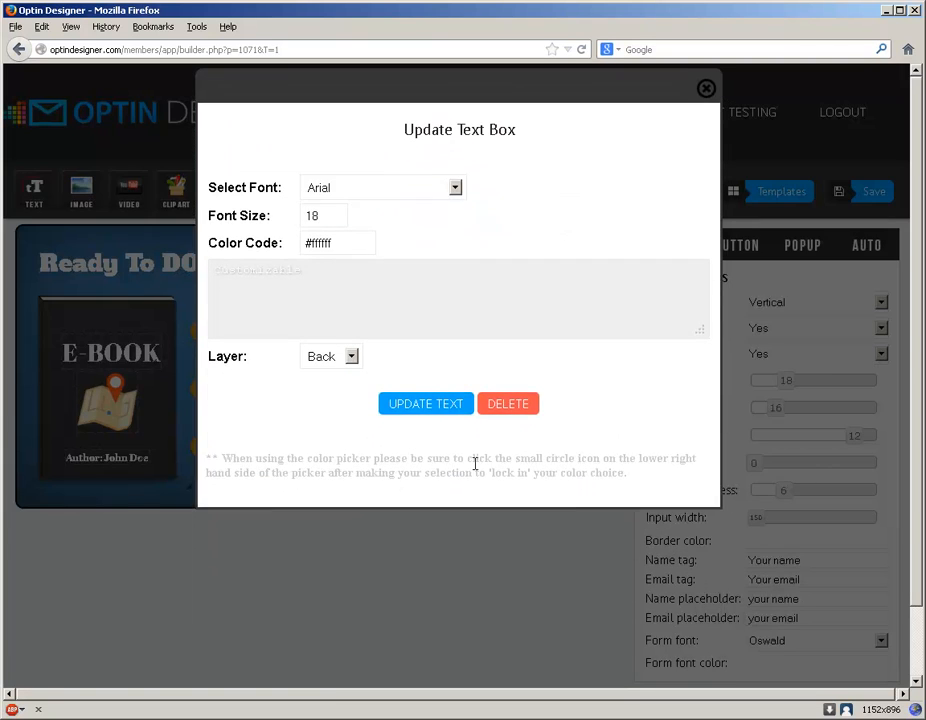
{"action": "left_click", "coordinate": [510, 403]}
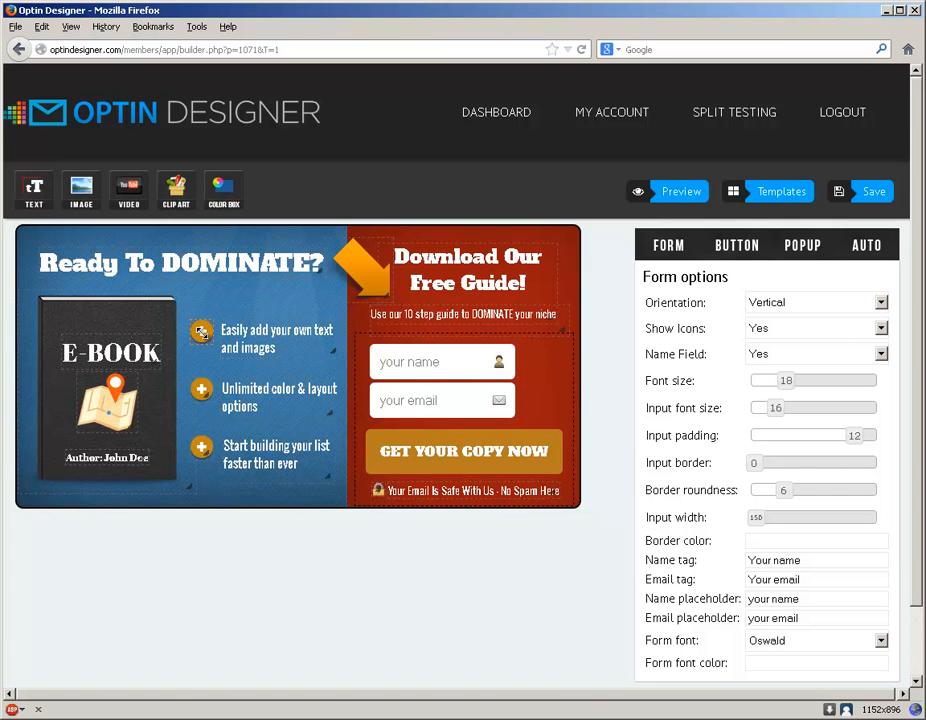
{"action": "left_click", "coordinate": [874, 194]}
{"action": "left_click", "coordinate": [501, 323]}
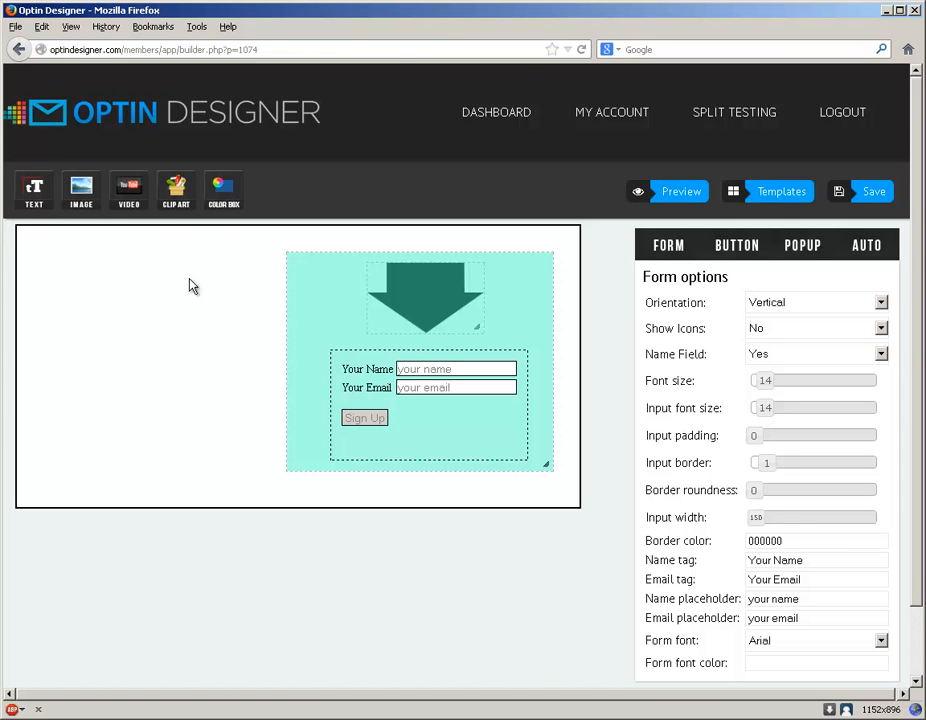
Step: Load the "STOP! this essential guide reveals:" template, accepting that it overwrites the current page
{"action": "left_click", "coordinate": [796, 195]}
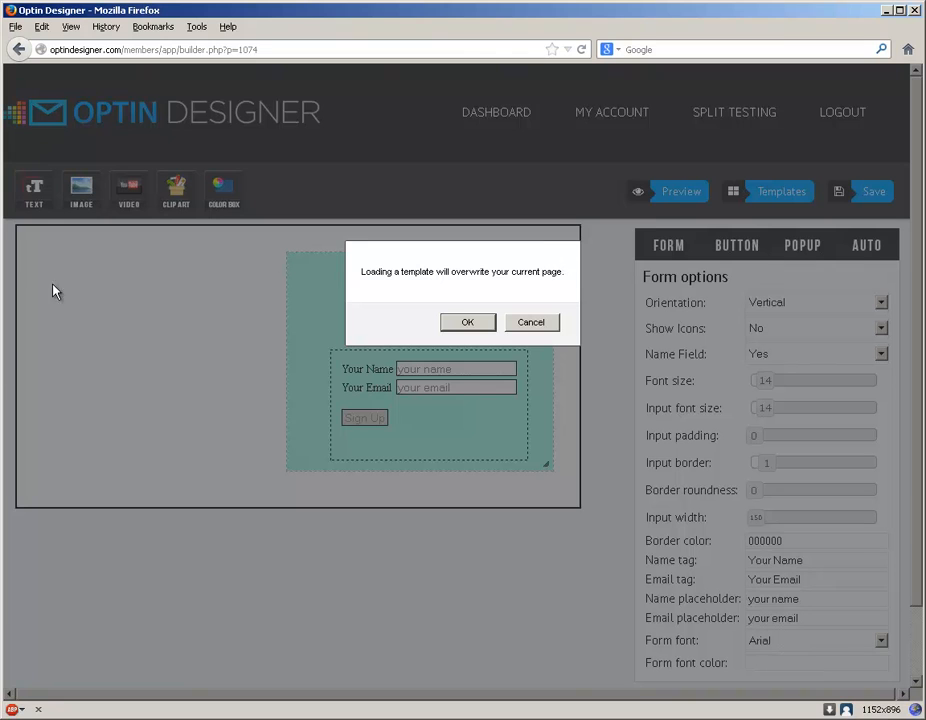
{"action": "left_click", "coordinate": [470, 322]}
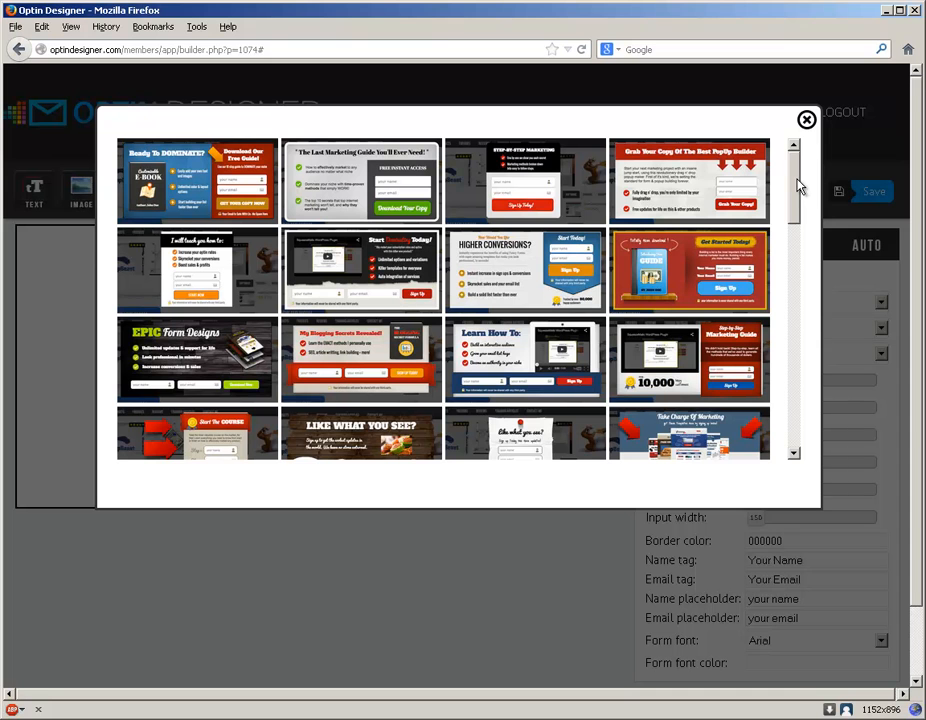
{"action": "left_click_drag", "start_coordinate": [798, 188], "coordinate": [809, 334]}
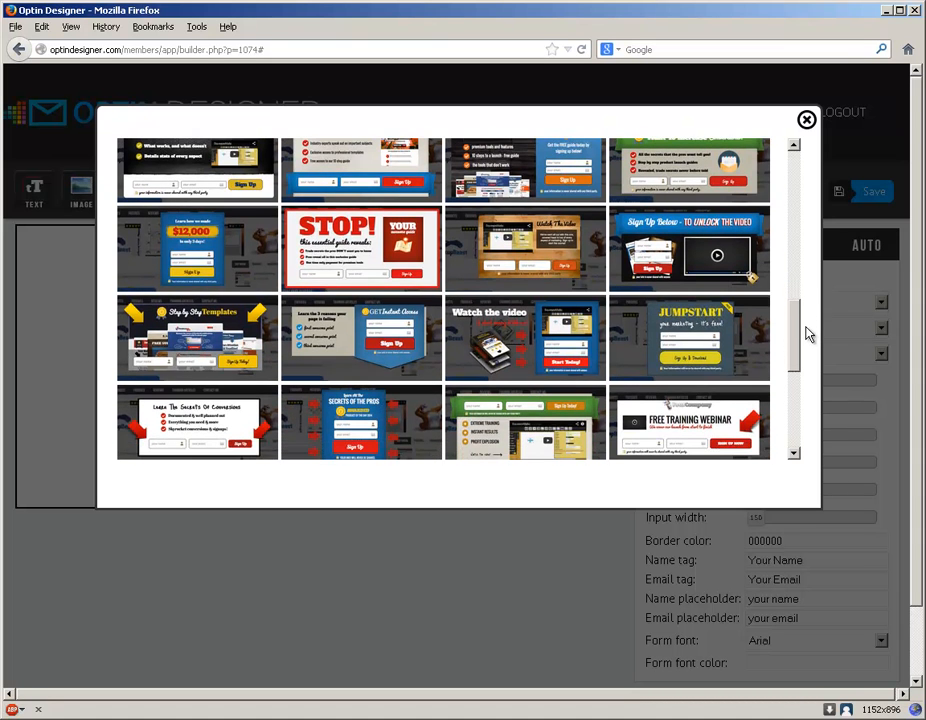
{"action": "left_click", "coordinate": [358, 252]}
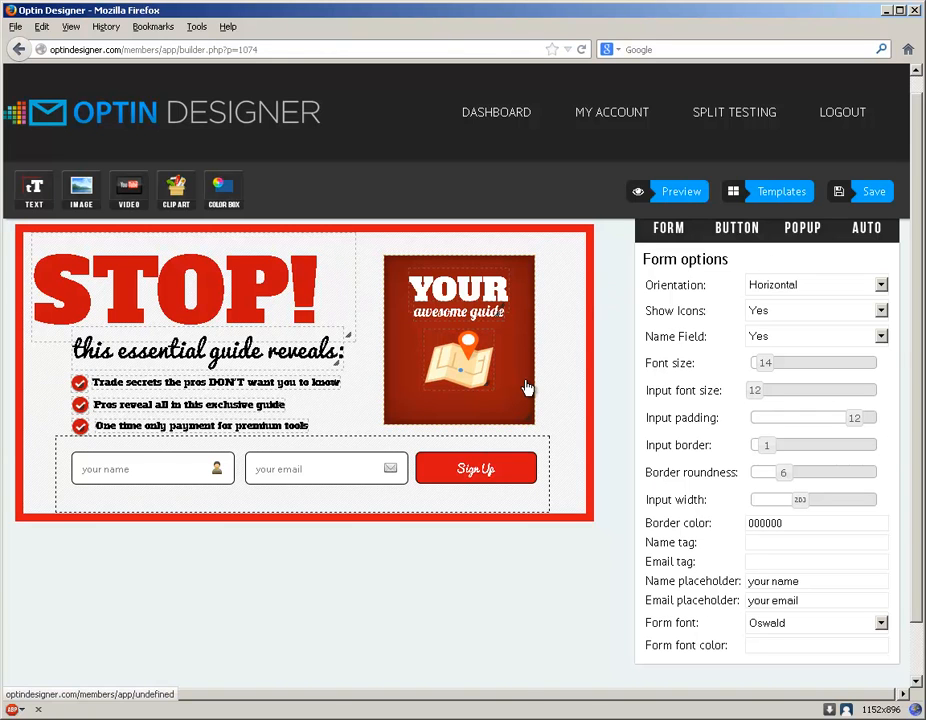
Step: Move the red guide box into the form's upper-right corner, along with its "YOUR" text, "awesome guide" text and map image
{"action": "left_click_drag", "start_coordinate": [521, 389], "coordinate": [562, 372]}
{"action": "left_click_drag", "start_coordinate": [488, 293], "coordinate": [537, 260]}
{"action": "left_click_drag", "start_coordinate": [476, 311], "coordinate": [503, 301]}
{"action": "left_click_drag", "start_coordinate": [468, 364], "coordinate": [515, 357]}
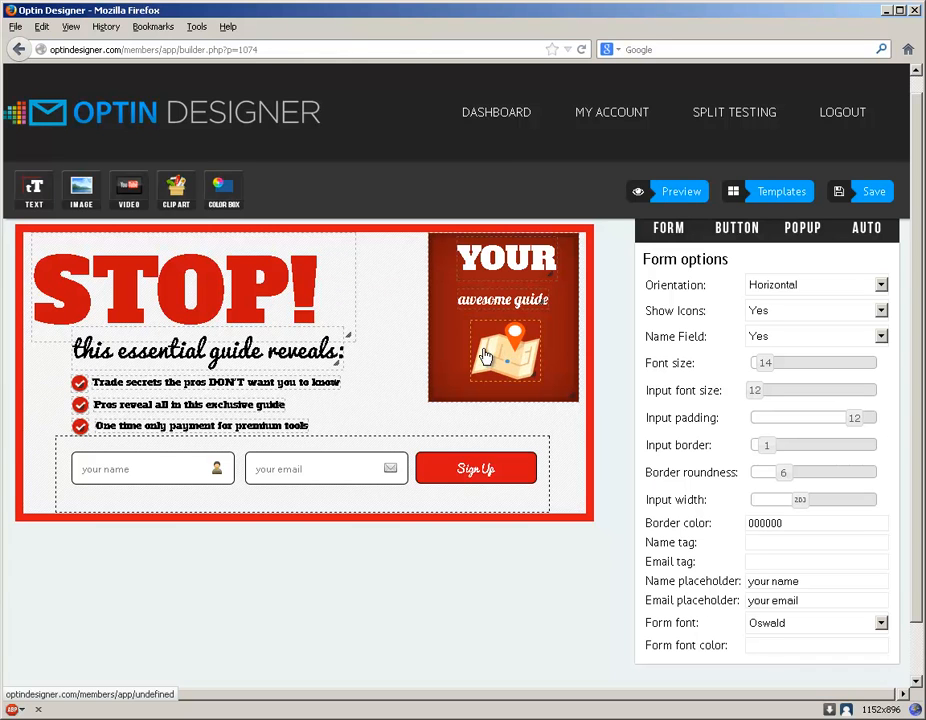
Step: Return to the dashboard without saving and reopen the Optin #1 campaign for editing
{"action": "left_click", "coordinate": [507, 118]}
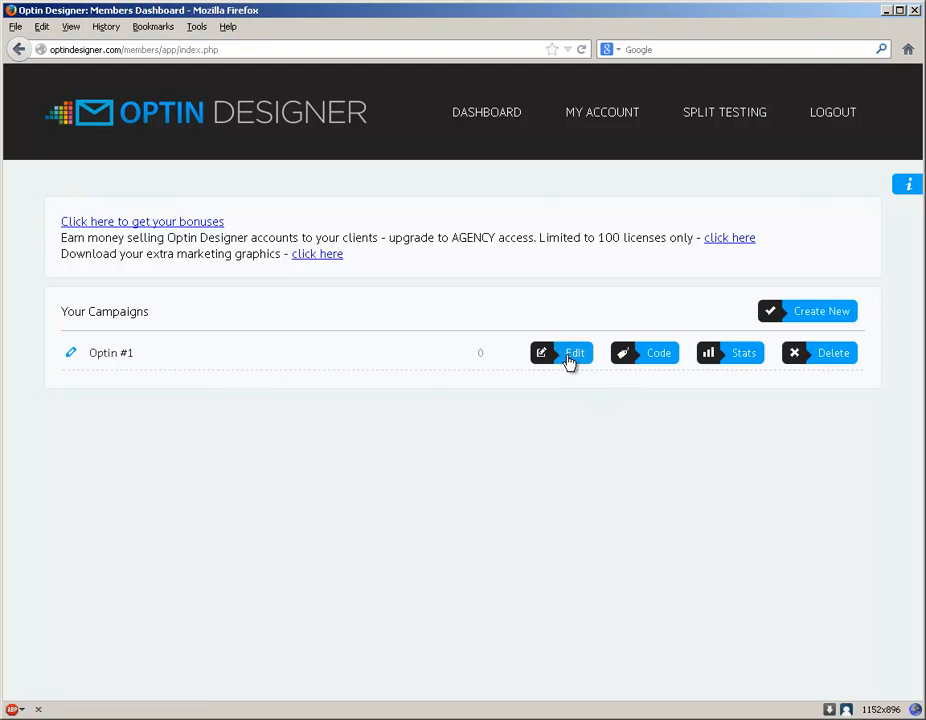
{"action": "left_click", "coordinate": [570, 357]}
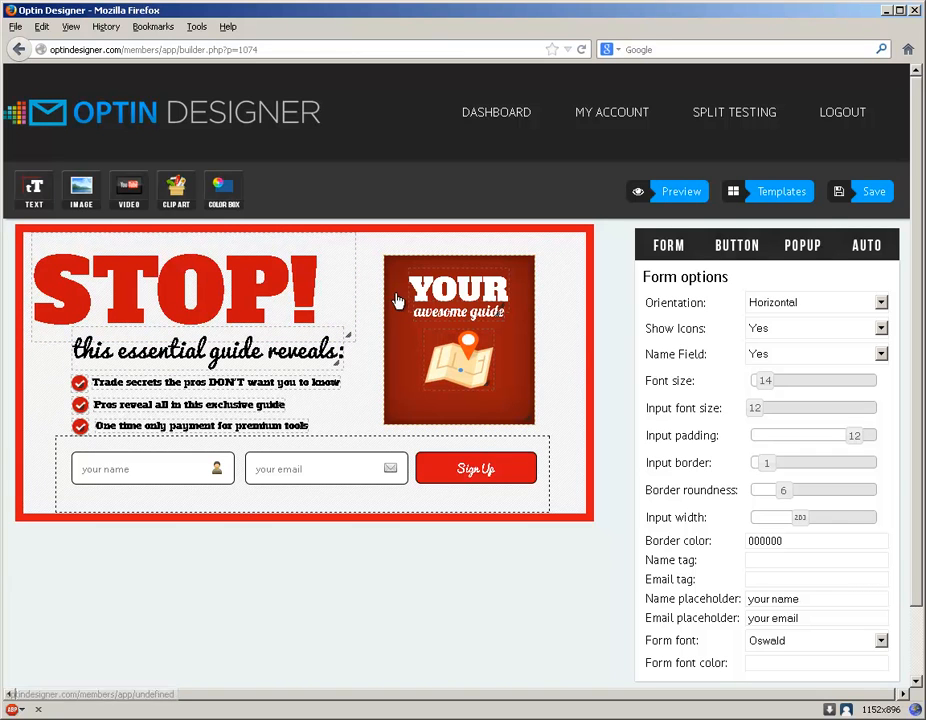
Step: Reposition and widen the red guide box, and shift the enlarged "this essential guide reveals:" text box left beneath "STOP!"
{"action": "mouse_move", "coordinate": [400, 375]}
{"action": "left_mouse_down"}
{"action": "mouse_move", "coordinate": [364, 362]}
{"action": "mouse_move", "coordinate": [405, 366]}
{"action": "mouse_move", "coordinate": [390, 358]}
{"action": "left_mouse_up"}
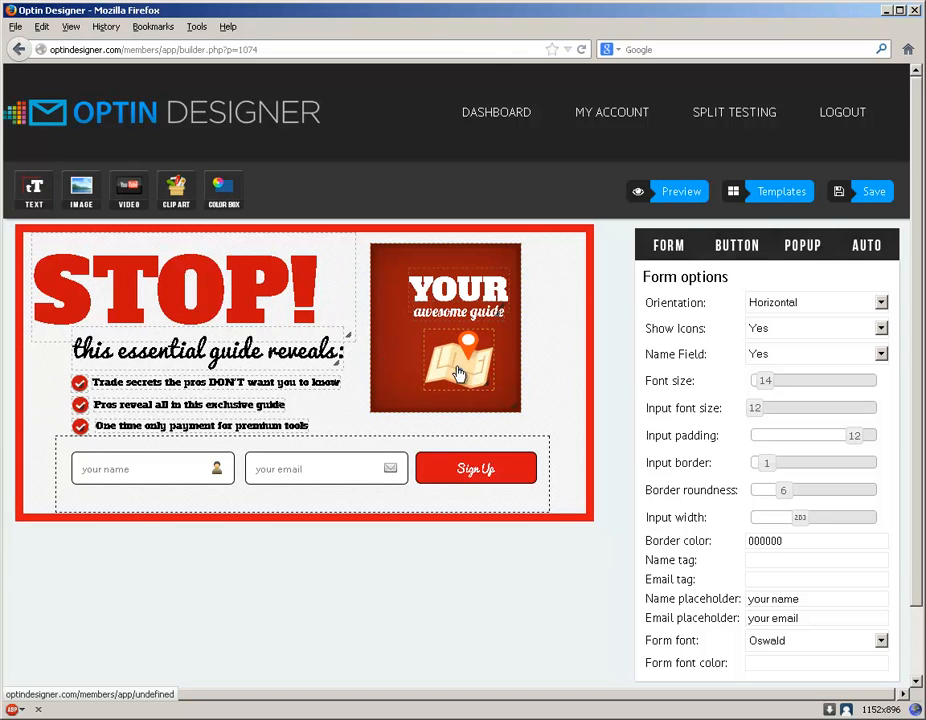
{"action": "left_click_drag", "start_coordinate": [506, 374], "coordinate": [557, 411]}
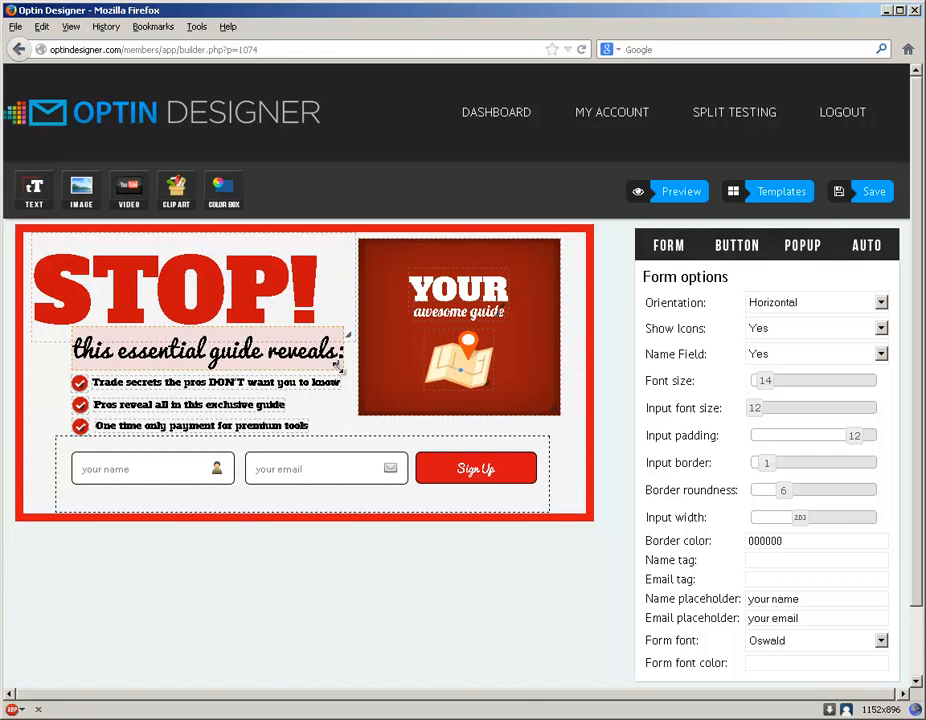
{"action": "left_click_drag", "start_coordinate": [340, 366], "coordinate": [315, 354]}
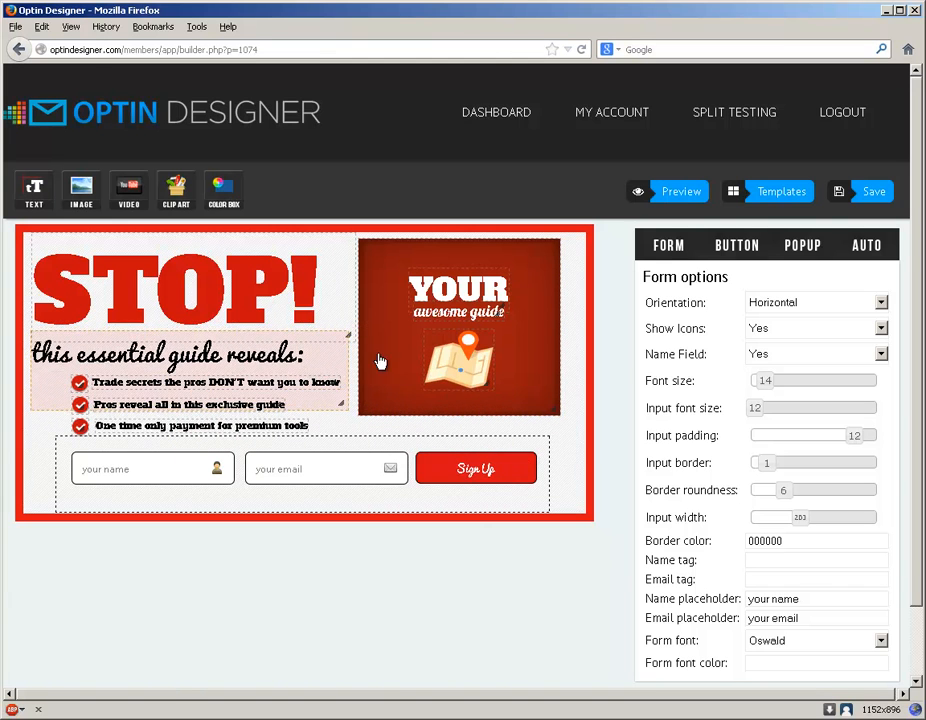
Step: Update the "this essential guide reveals:" text to Arial, size 30, color 14cfa0, layer Back, and shift it slightly right
{"action": "double_click", "coordinate": [315, 354]}
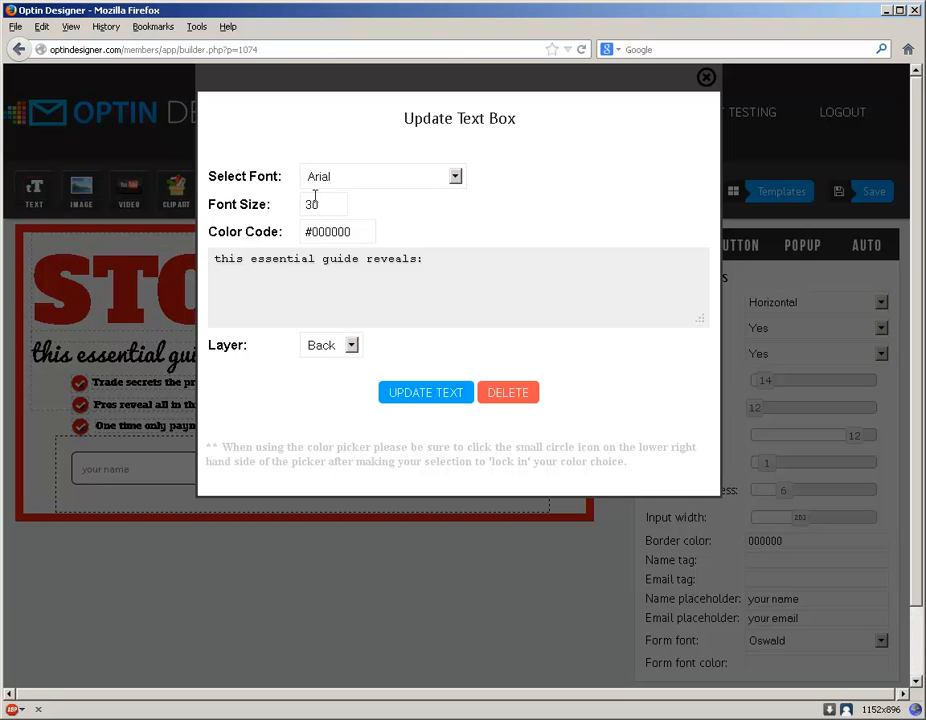
{"action": "left_click", "coordinate": [361, 233]}
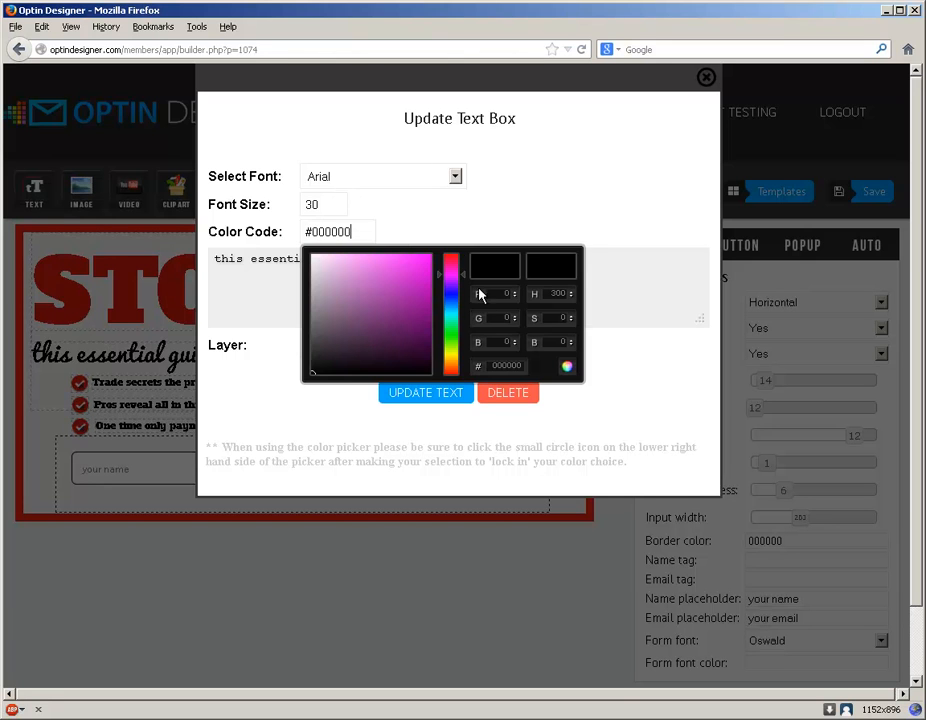
{"action": "left_click_drag", "start_coordinate": [455, 313], "coordinate": [456, 319]}
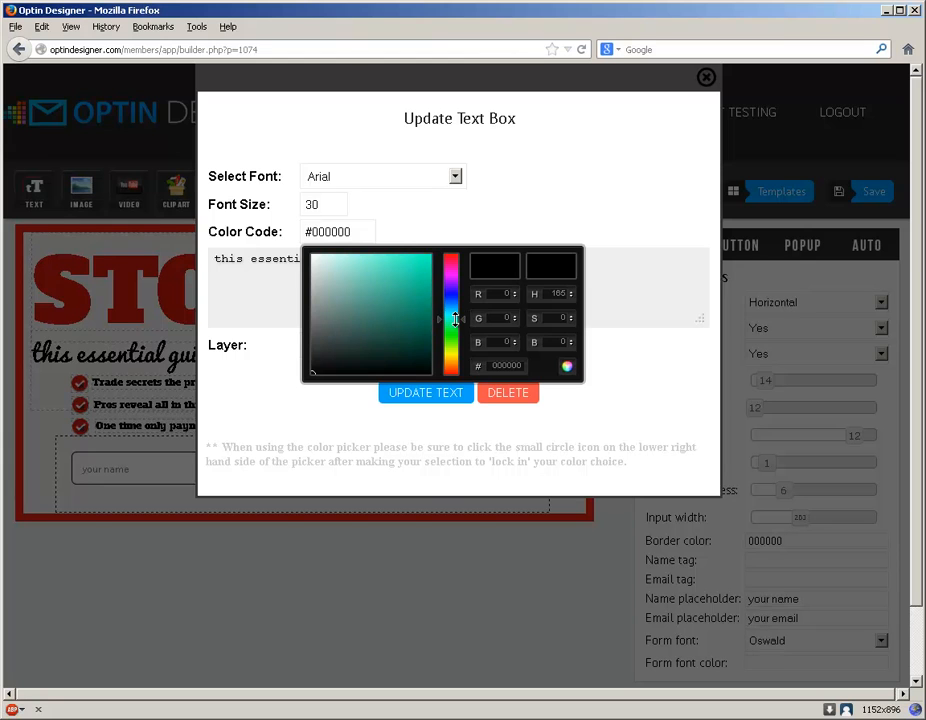
{"action": "mouse_move", "coordinate": [410, 284]}
{"action": "left_mouse_down"}
{"action": "mouse_move", "coordinate": [405, 296]}
{"action": "mouse_move", "coordinate": [419, 276]}
{"action": "left_mouse_up"}
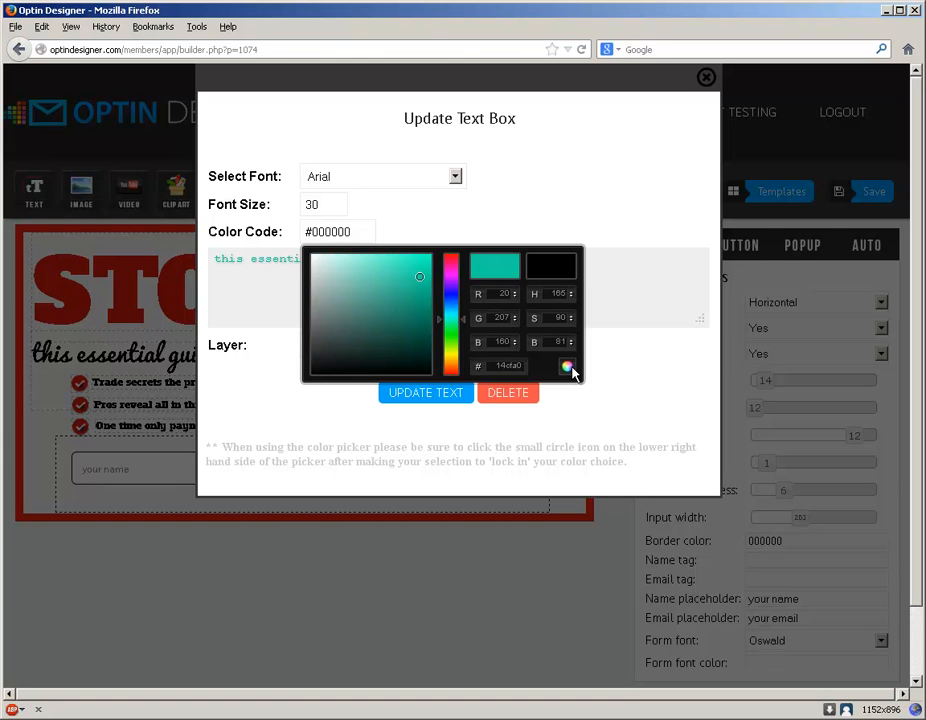
{"action": "left_click", "coordinate": [567, 367]}
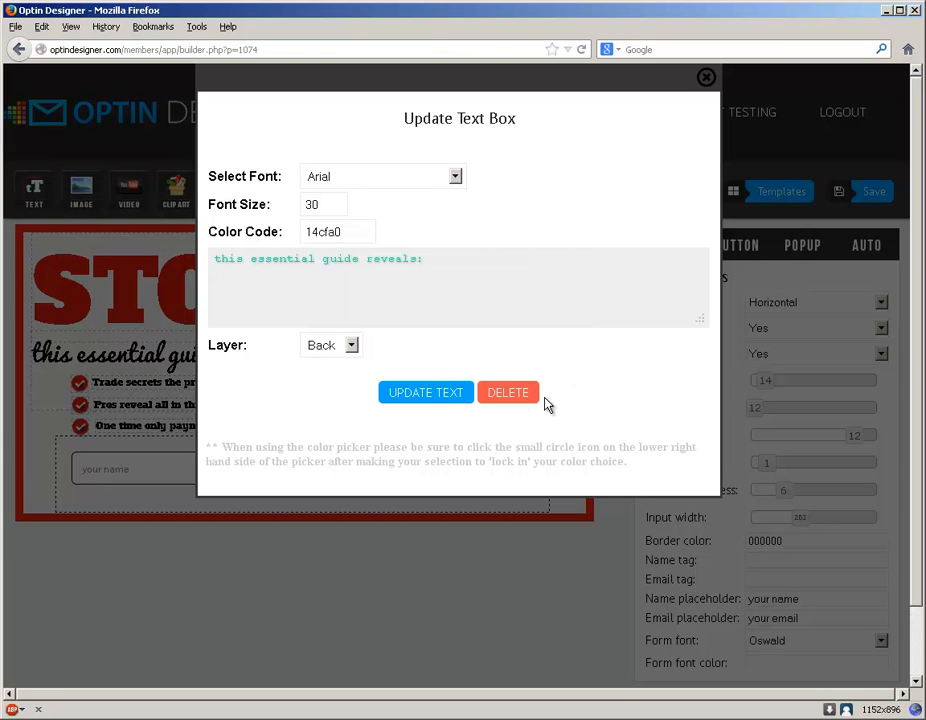
{"action": "left_click", "coordinate": [351, 345]}
{"action": "left_click", "coordinate": [351, 345]}
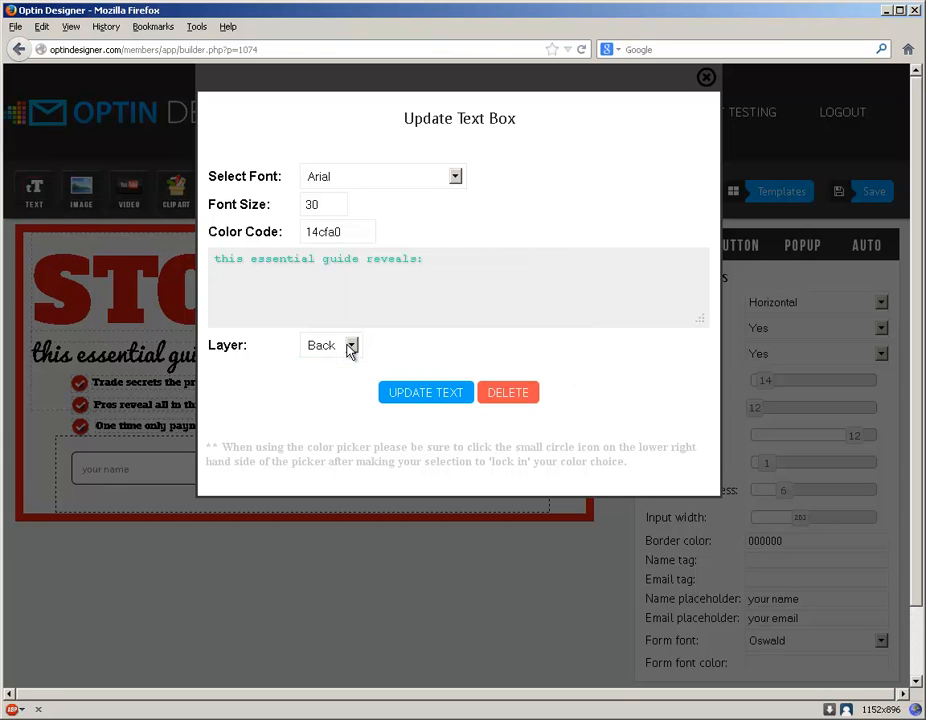
{"action": "left_click", "coordinate": [437, 393]}
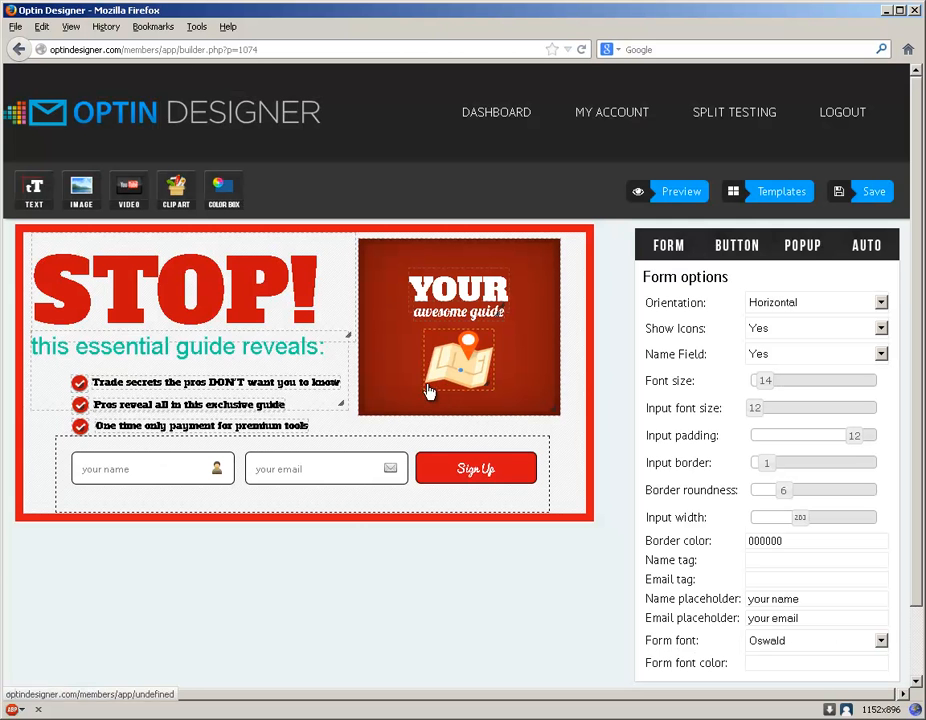
{"action": "left_click_drag", "start_coordinate": [304, 351], "coordinate": [330, 348]}
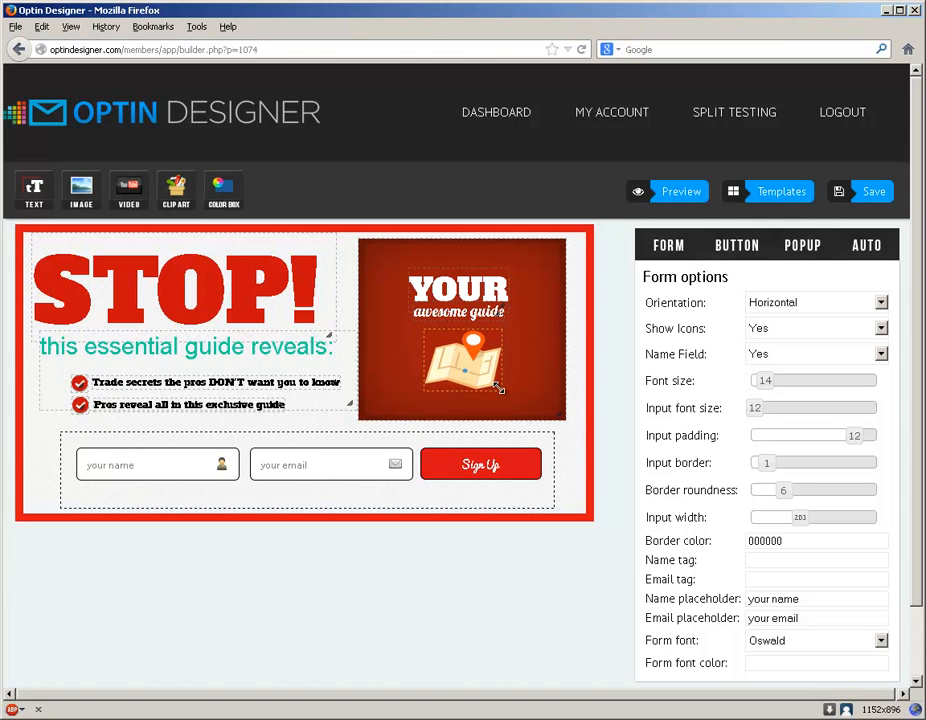
Step: Move the map image within the red guide box and flatten it beneath the "awesome guide" text
{"action": "left_click_drag", "start_coordinate": [498, 388], "coordinate": [413, 378]}
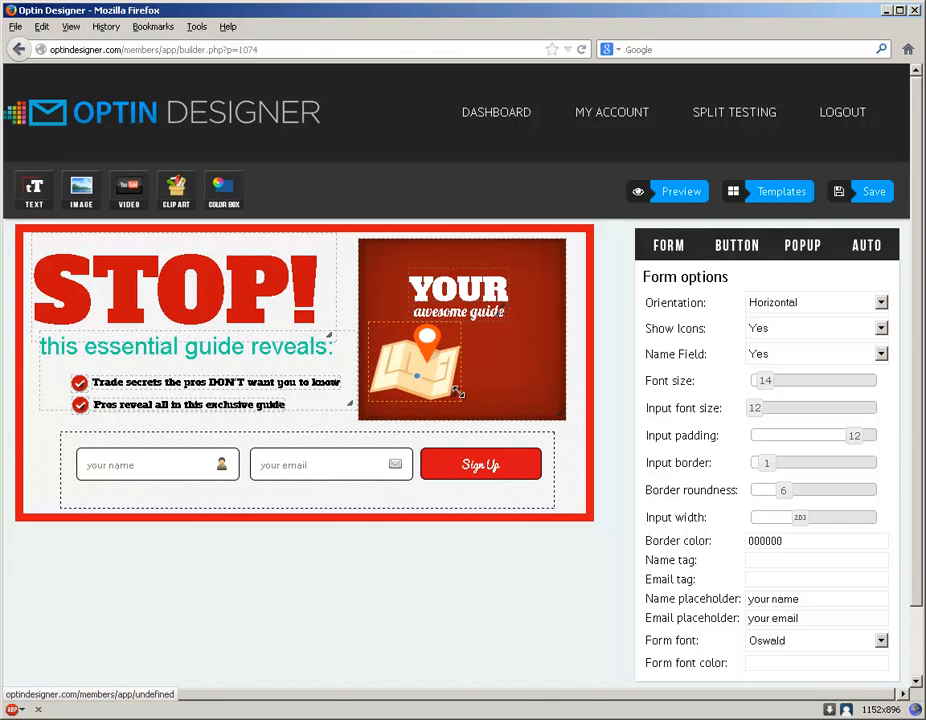
{"action": "left_click_drag", "start_coordinate": [460, 405], "coordinate": [480, 357]}
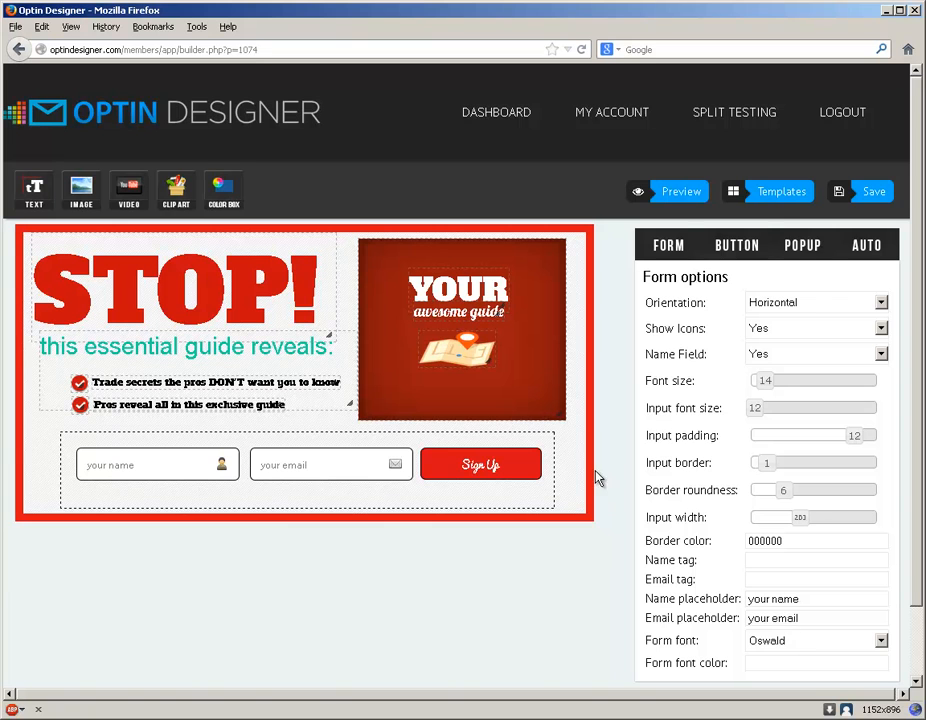
Step: Set the signup form's orientation to Vertical and place it just left of the red box
{"action": "left_click_drag", "start_coordinate": [415, 504], "coordinate": [379, 486]}
{"action": "left_click", "coordinate": [866, 303]}
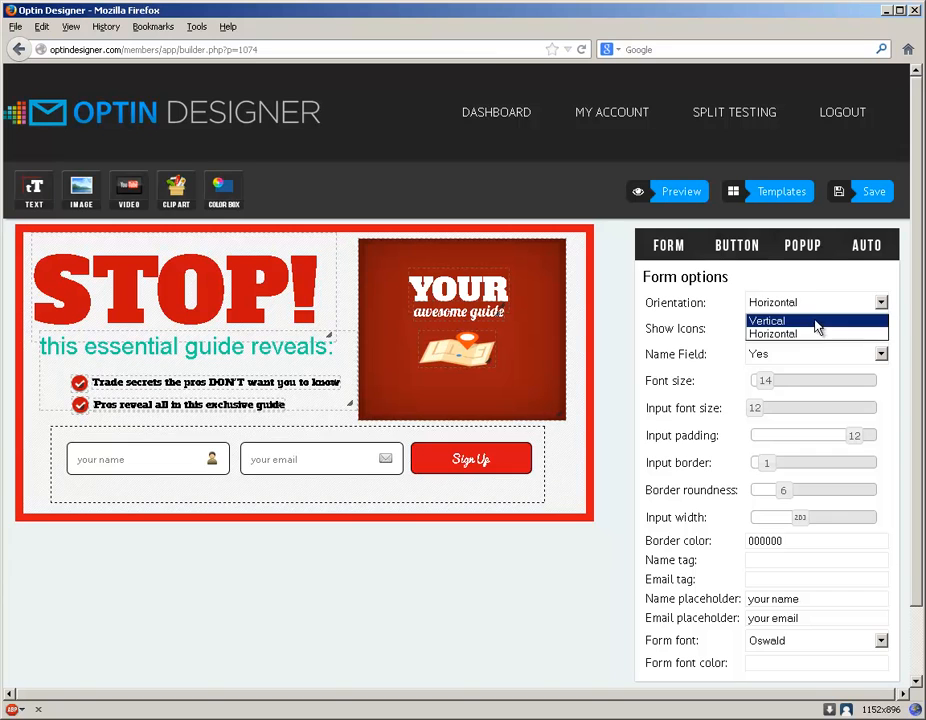
{"action": "left_click", "coordinate": [818, 321]}
{"action": "left_click_drag", "start_coordinate": [60, 449], "coordinate": [462, 432]}
{"action": "left_click_drag", "start_coordinate": [532, 489], "coordinate": [329, 466]}
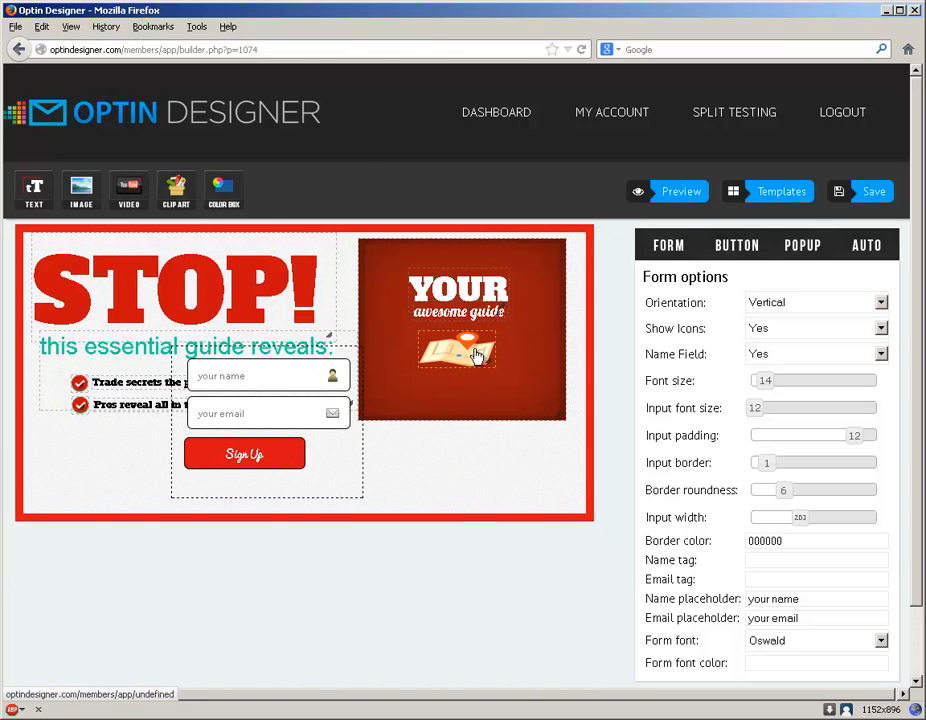
Step: Delete the map image, the "awesome guide" text and the "YOUR" text from the red box
{"action": "left_click", "coordinate": [480, 352]}
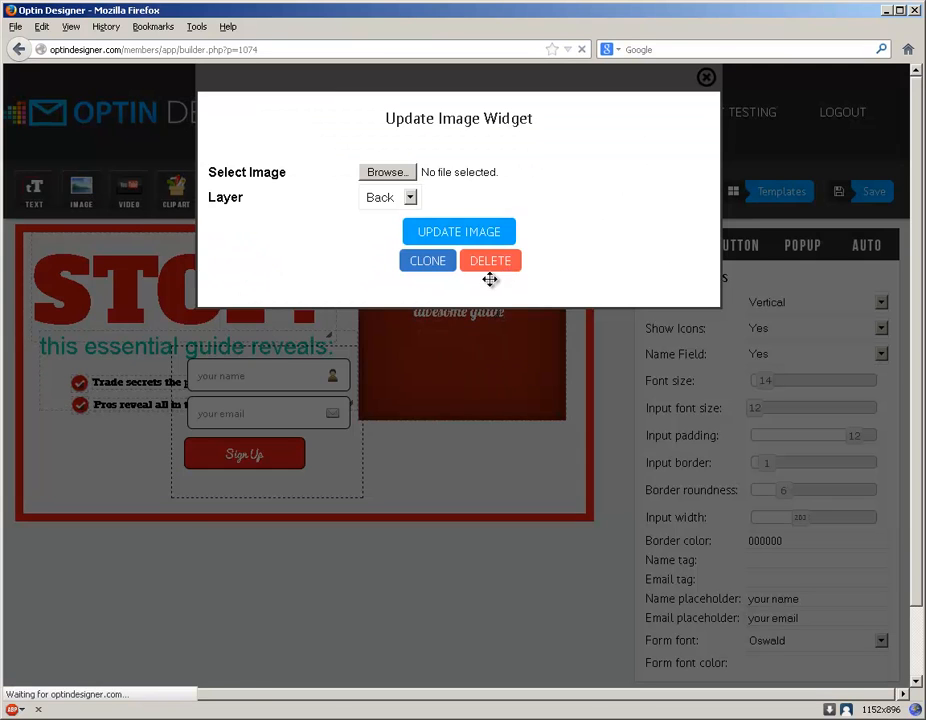
{"action": "left_click", "coordinate": [507, 262]}
{"action": "left_click", "coordinate": [500, 303]}
{"action": "left_click", "coordinate": [512, 394]}
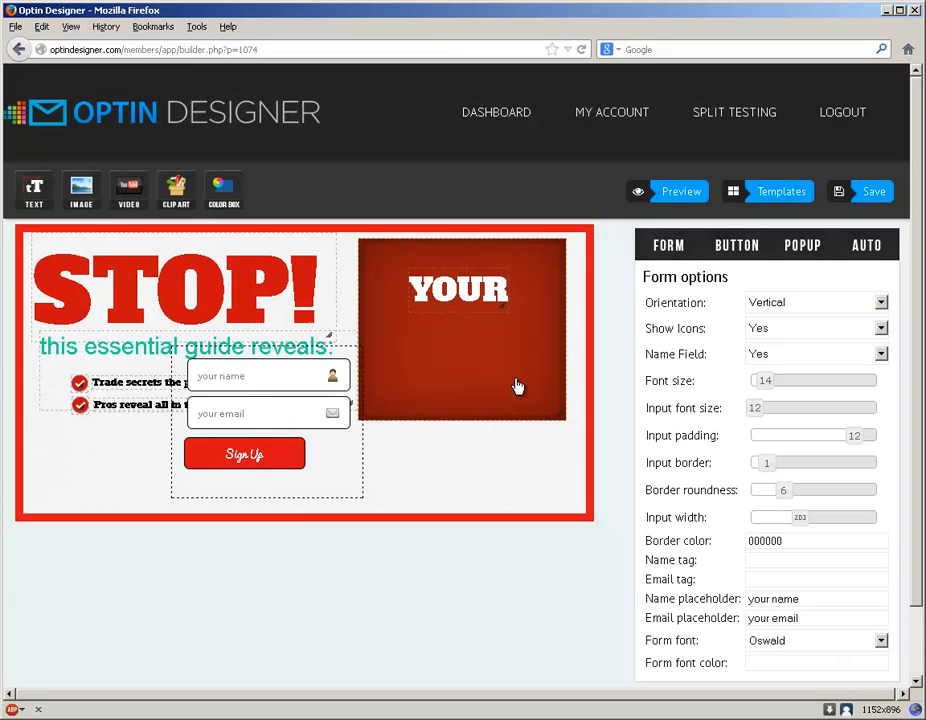
{"action": "left_click", "coordinate": [457, 290]}
{"action": "left_click", "coordinate": [521, 393]}
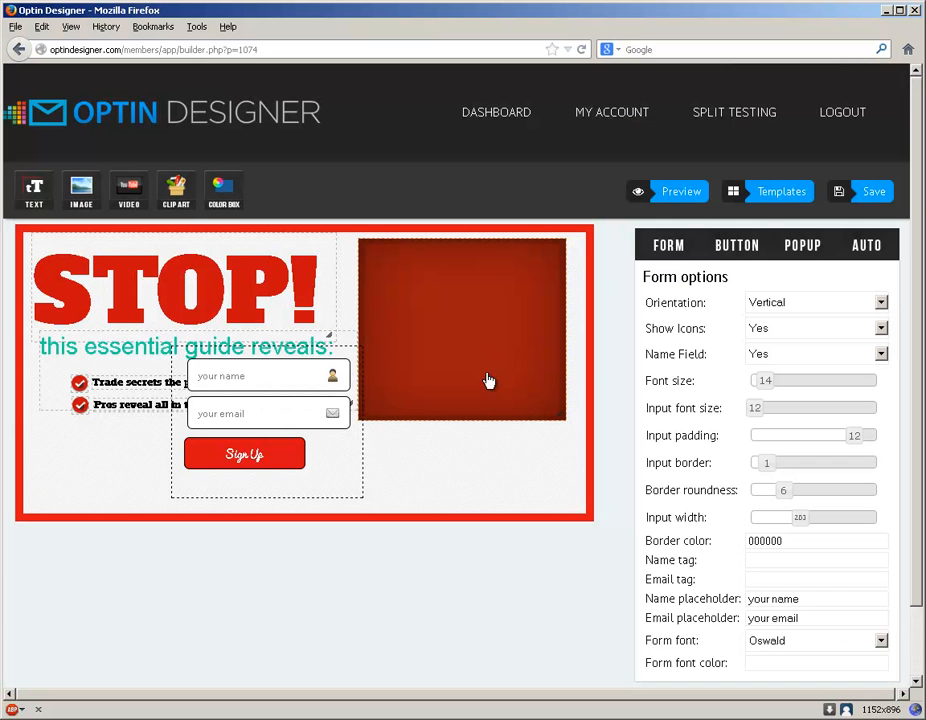
Step: Stretch the empty red box down to nearly the form's lower border, and move the signup form onto it
{"action": "left_click_drag", "start_coordinate": [564, 418], "coordinate": [516, 504]}
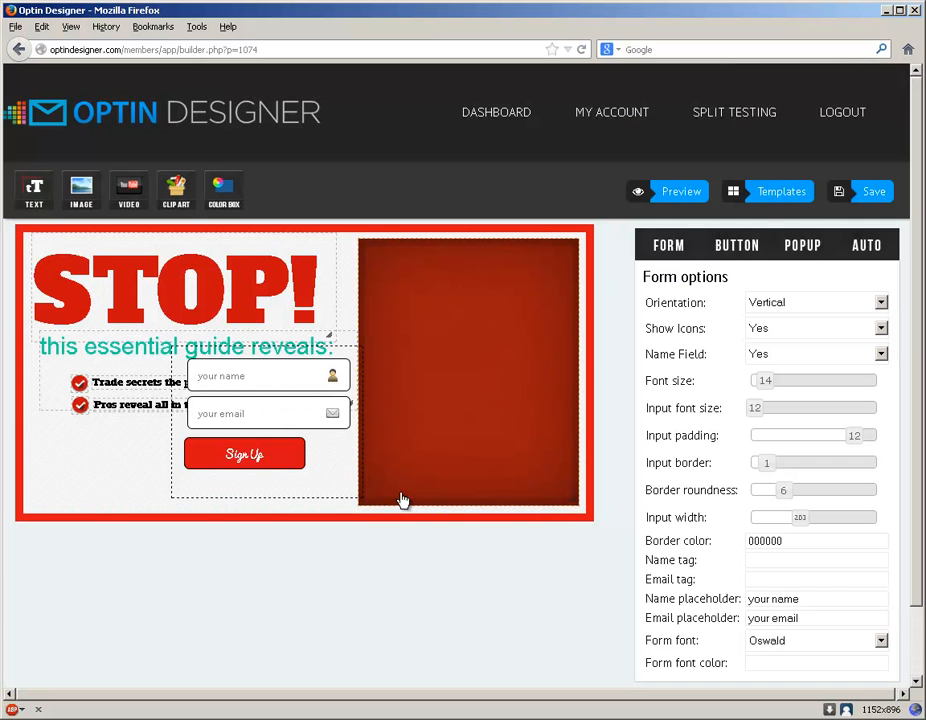
{"action": "left_click_drag", "start_coordinate": [335, 469], "coordinate": [561, 450]}
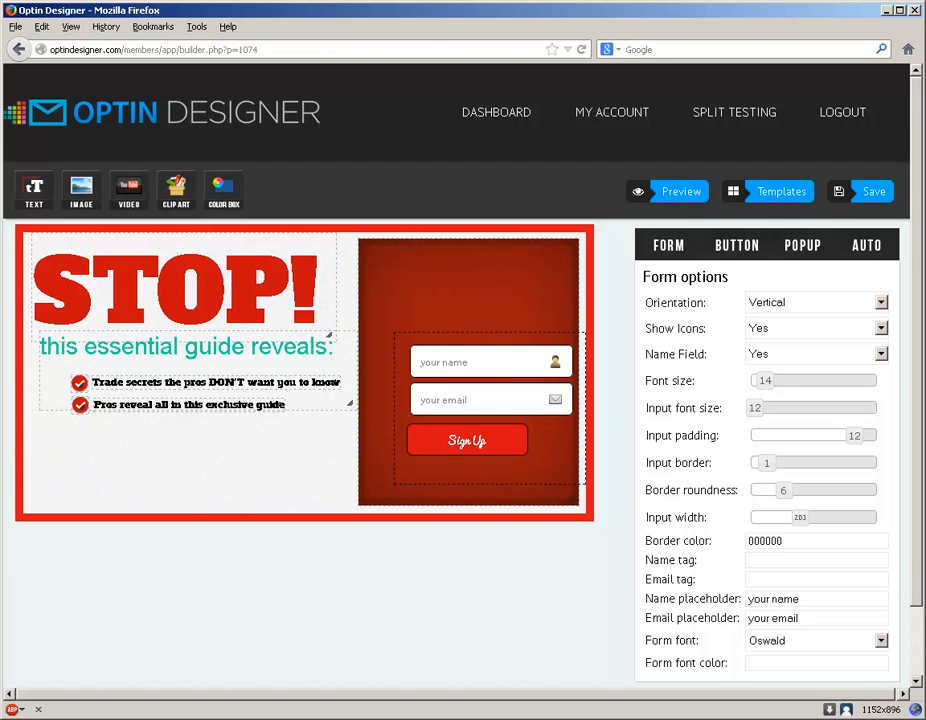
Step: Try the signup form with Show Icons set to No, and set it back to Yes
{"action": "left_click", "coordinate": [779, 330]}
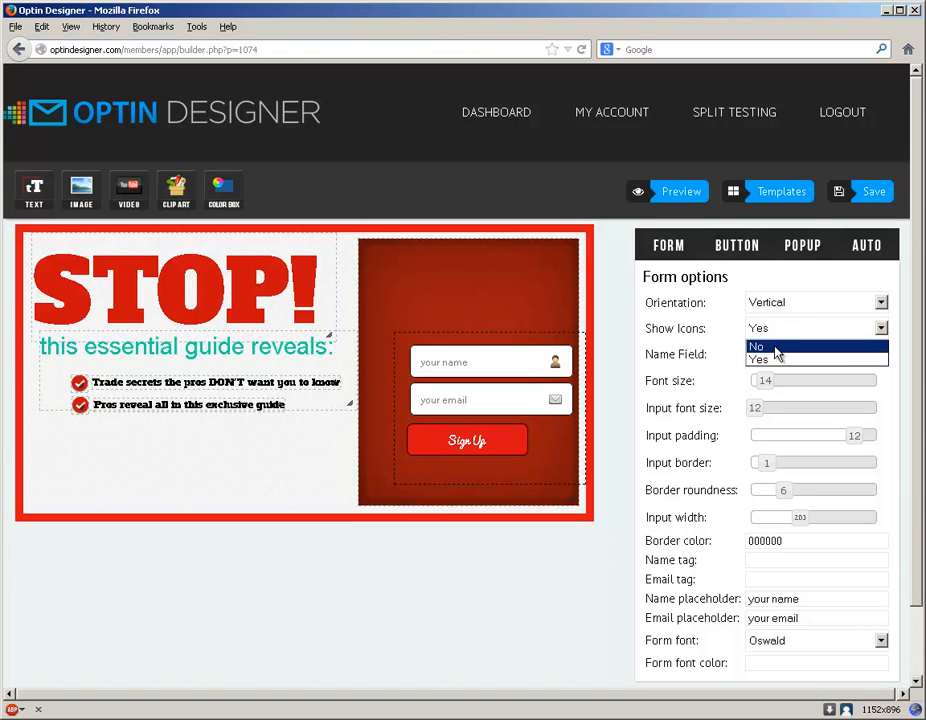
{"action": "left_click", "coordinate": [776, 348]}
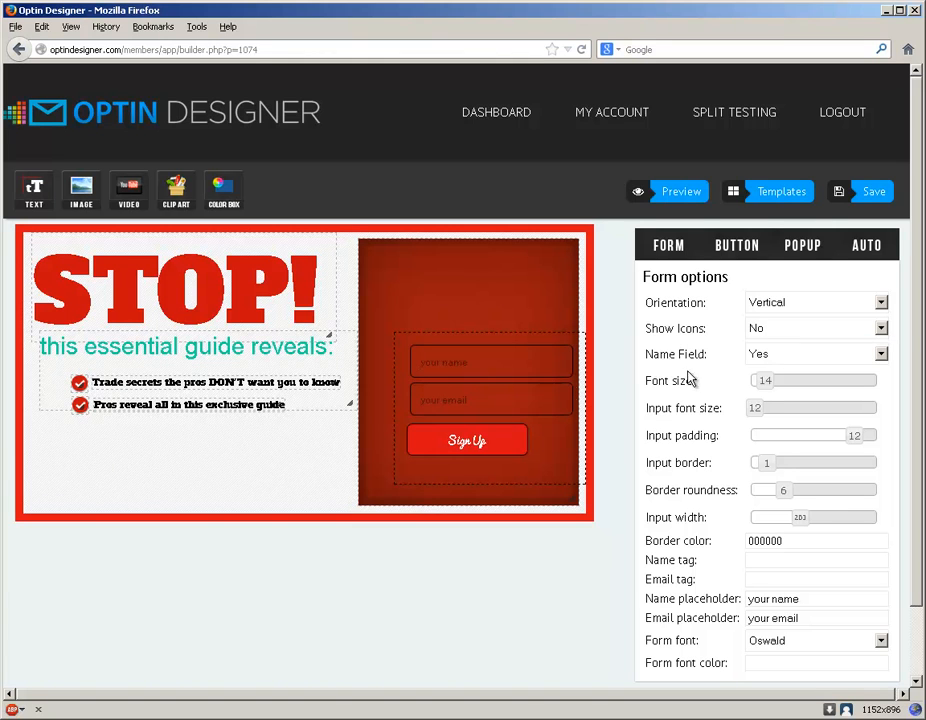
{"action": "left_click", "coordinate": [742, 330]}
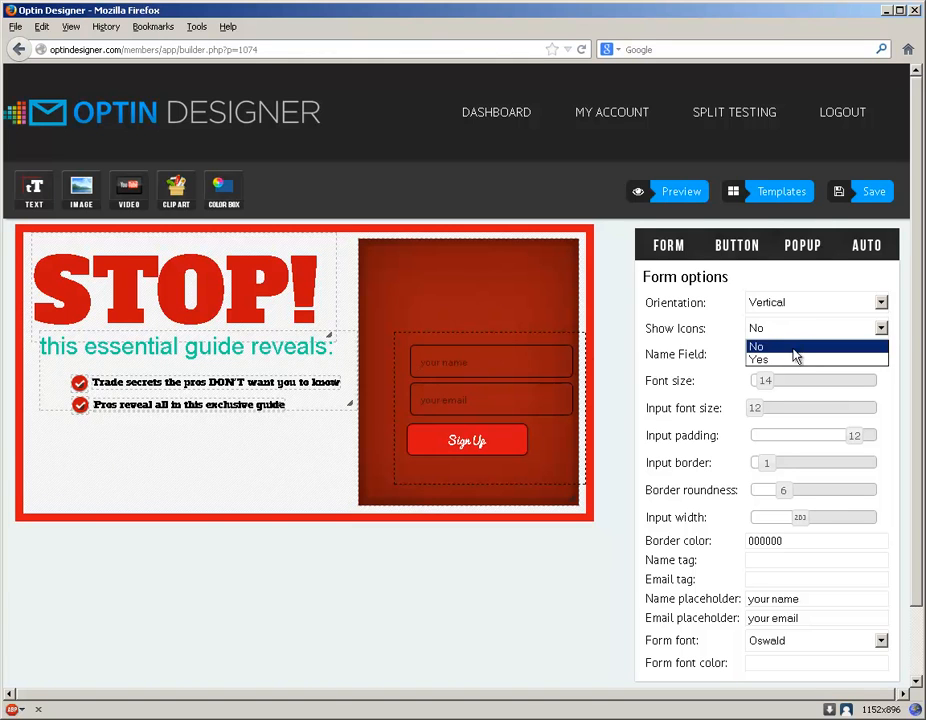
{"action": "left_click", "coordinate": [742, 355]}
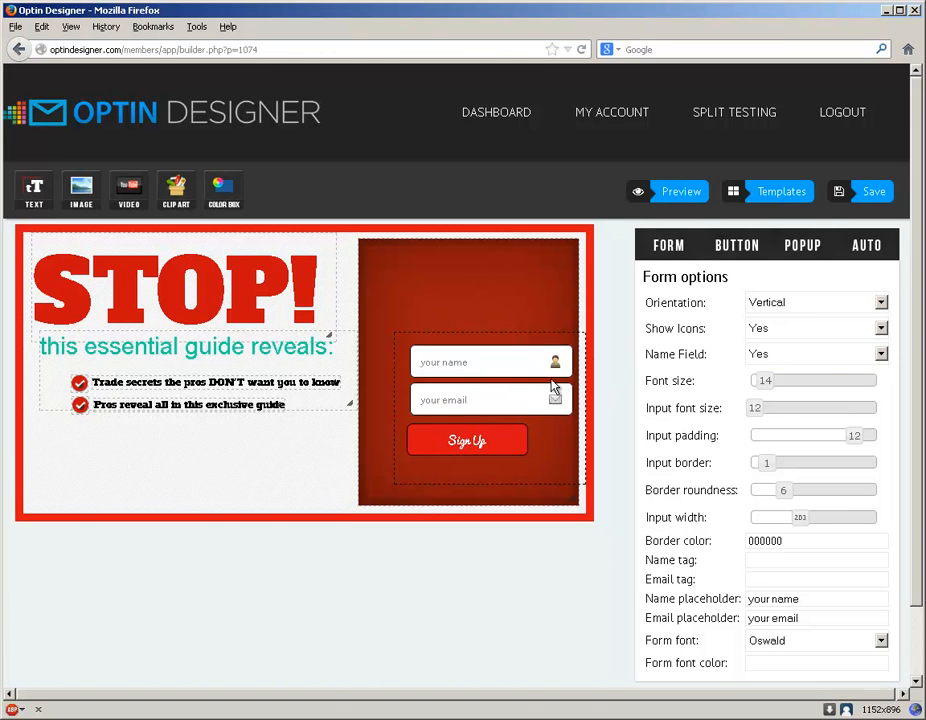
Step: Try the signup form with Name Field set to No, and set it back to Yes
{"action": "left_click", "coordinate": [808, 358]}
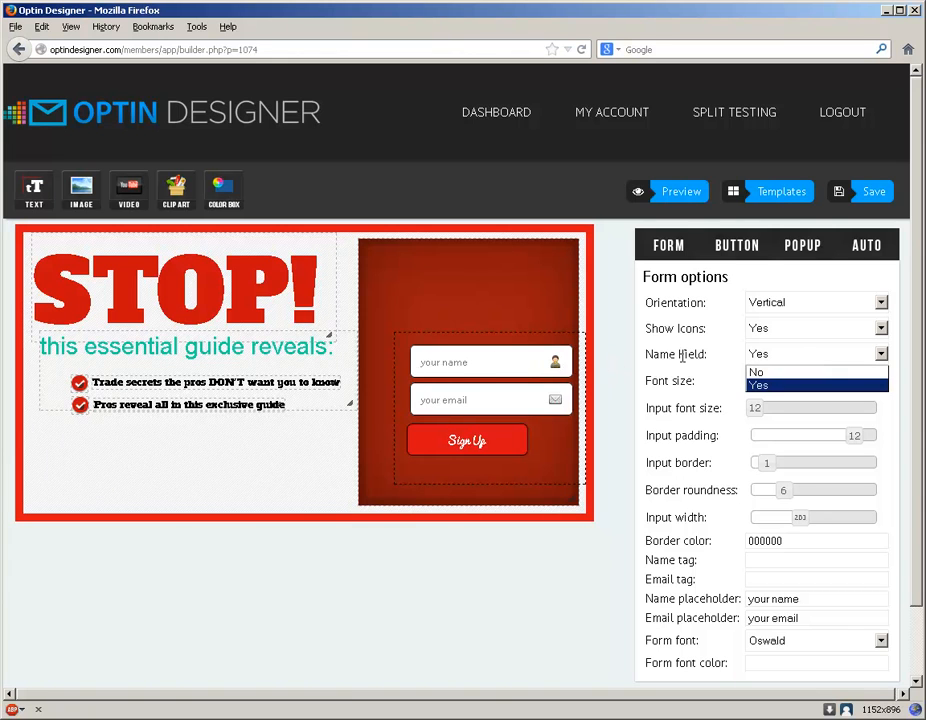
{"action": "left_click", "coordinate": [807, 373]}
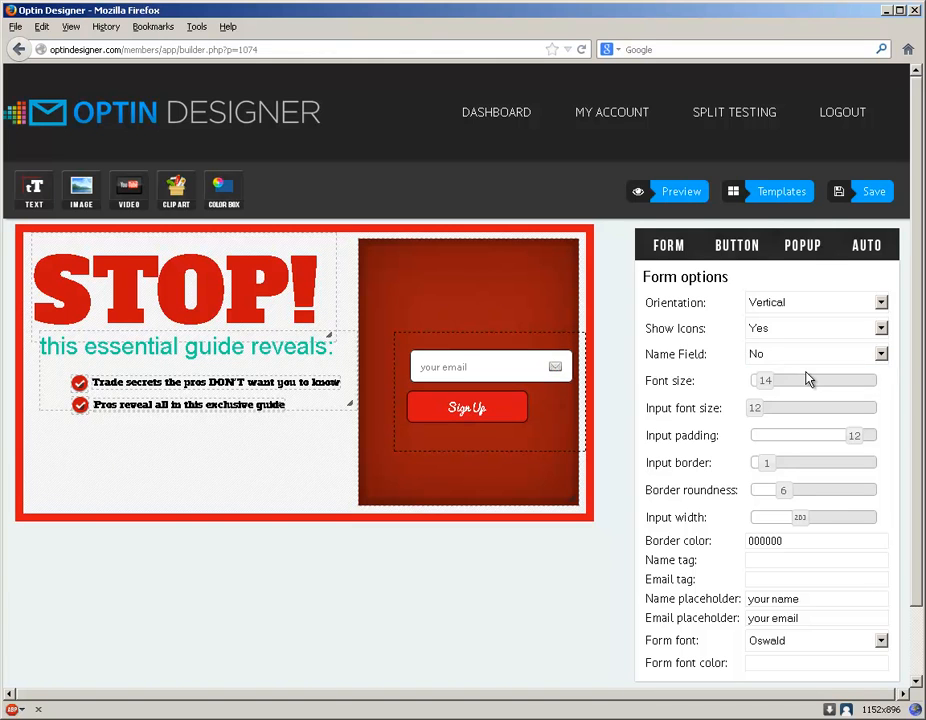
{"action": "left_click", "coordinate": [793, 358]}
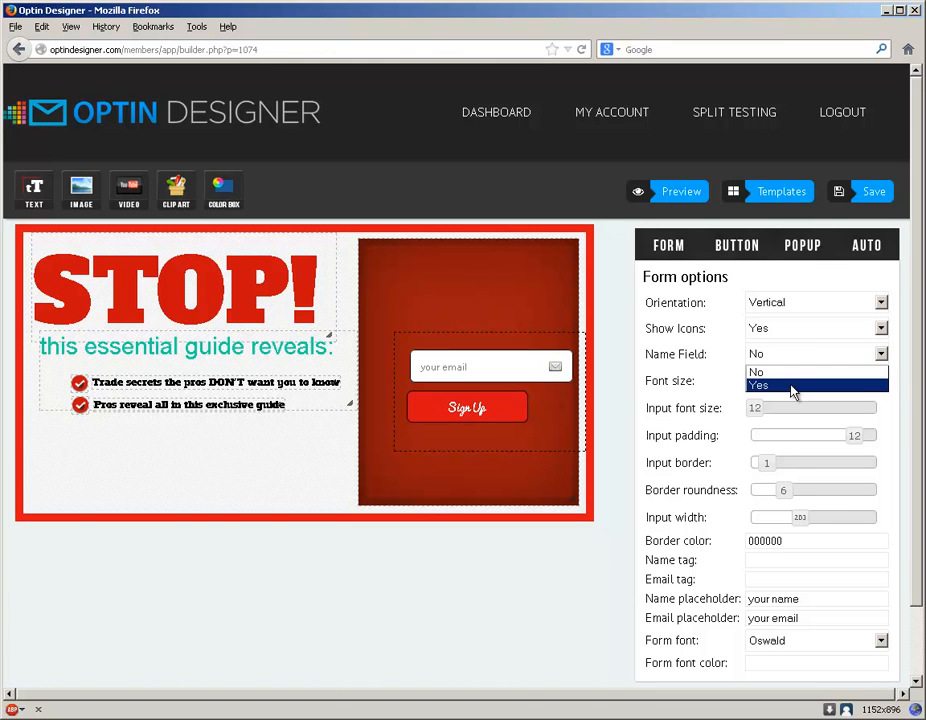
{"action": "left_click", "coordinate": [792, 386]}
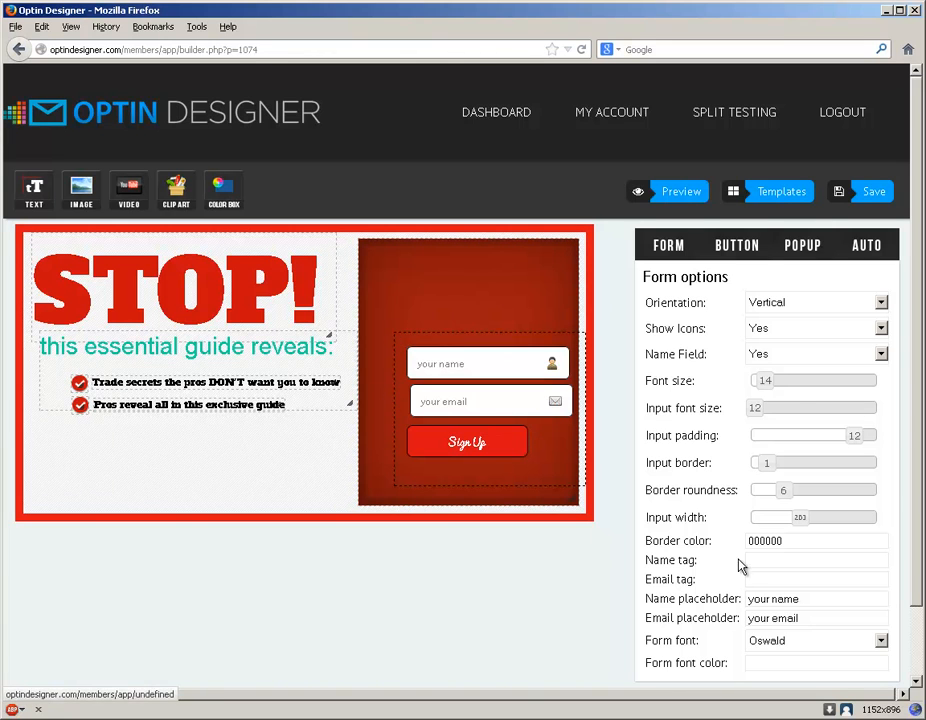
Step: Set the form's font size to 19, the name tag to "Name" and the email tag to "Email"
{"action": "mouse_move", "coordinate": [765, 381]}
{"action": "left_mouse_down"}
{"action": "mouse_move", "coordinate": [812, 382]}
{"action": "mouse_move", "coordinate": [761, 383]}
{"action": "mouse_move", "coordinate": [778, 386]}
{"action": "left_mouse_up"}
{"action": "left_click", "coordinate": [778, 564]}
{"action": "type", "text": "Name"}
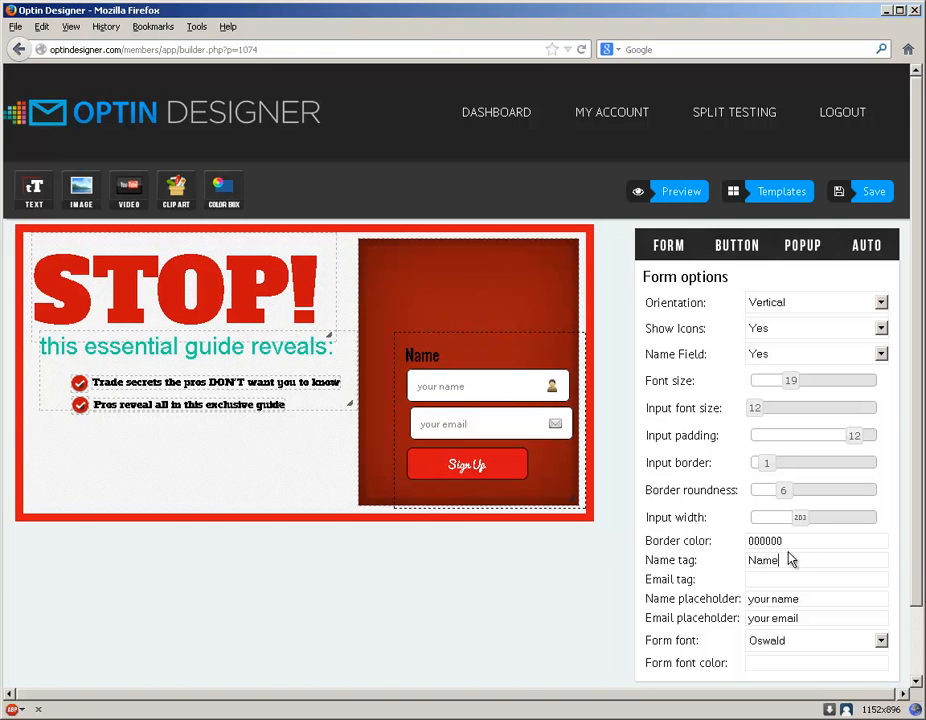
{"action": "type", "text": "Email"}
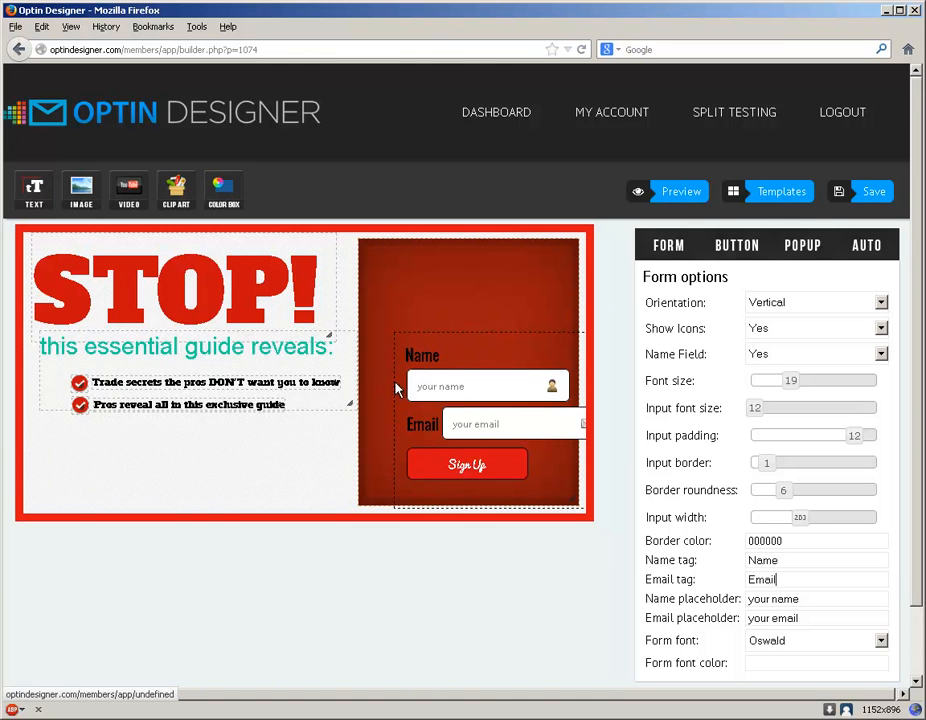
Step: Move the signup form up to the red box's left edge and set its font size to 22
{"action": "left_click_drag", "start_coordinate": [482, 349], "coordinate": [450, 334]}
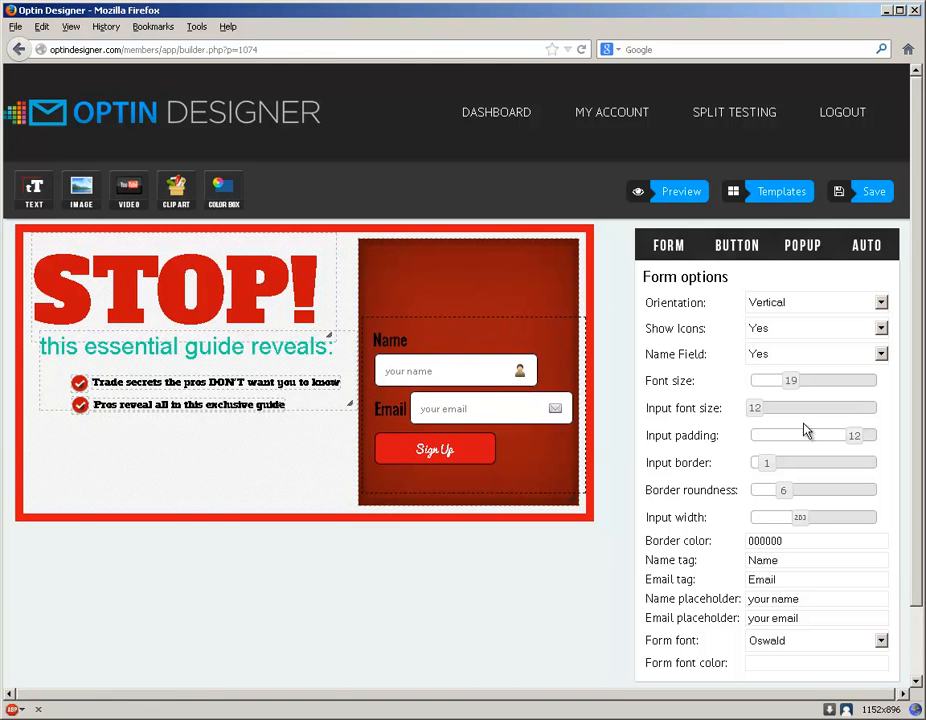
{"action": "left_click_drag", "start_coordinate": [790, 380], "coordinate": [810, 383]}
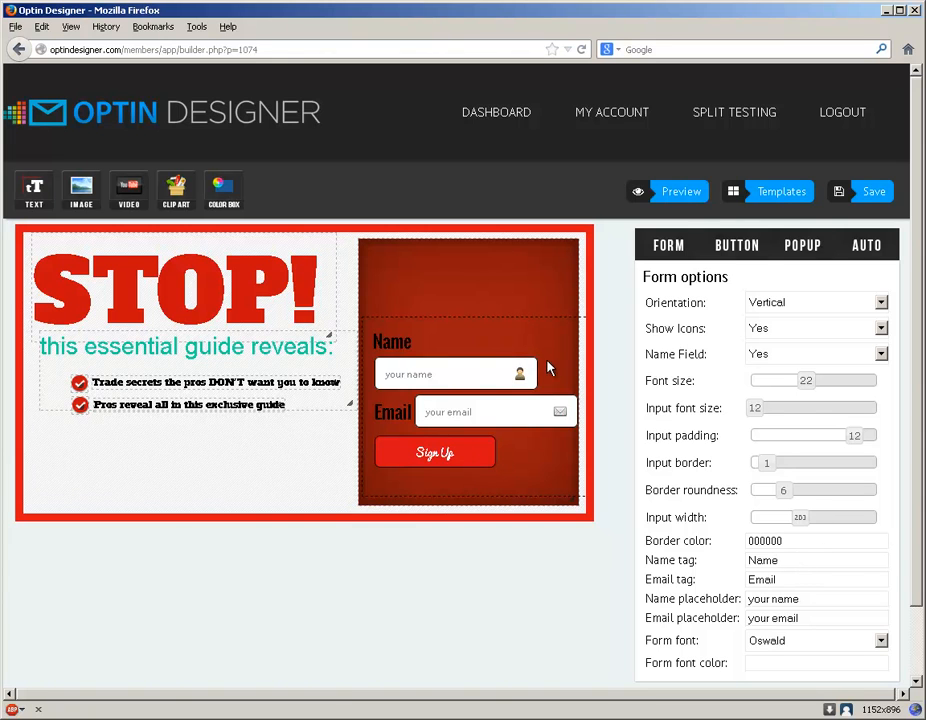
Step: Clear the name and email tags, and shift the signup form slightly right and down to center it in the red box
{"action": "double_click", "coordinate": [783, 559]}
{"action": "key", "text": "BackSpace"}
{"action": "double_click", "coordinate": [750, 580]}
{"action": "key", "text": "BackSpace"}
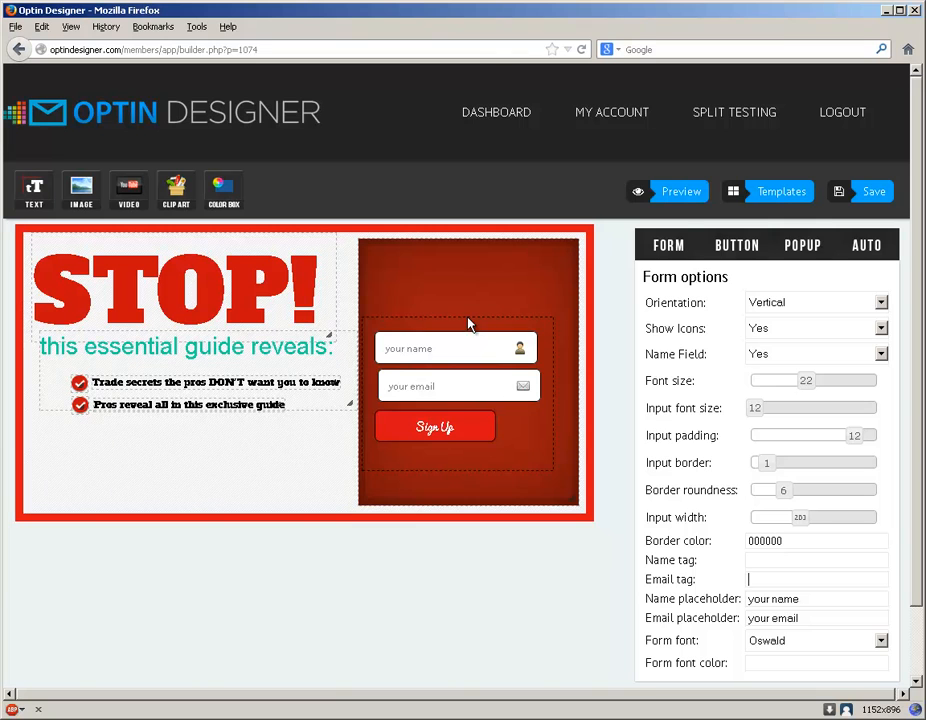
{"action": "left_click_drag", "start_coordinate": [471, 322], "coordinate": [480, 331]}
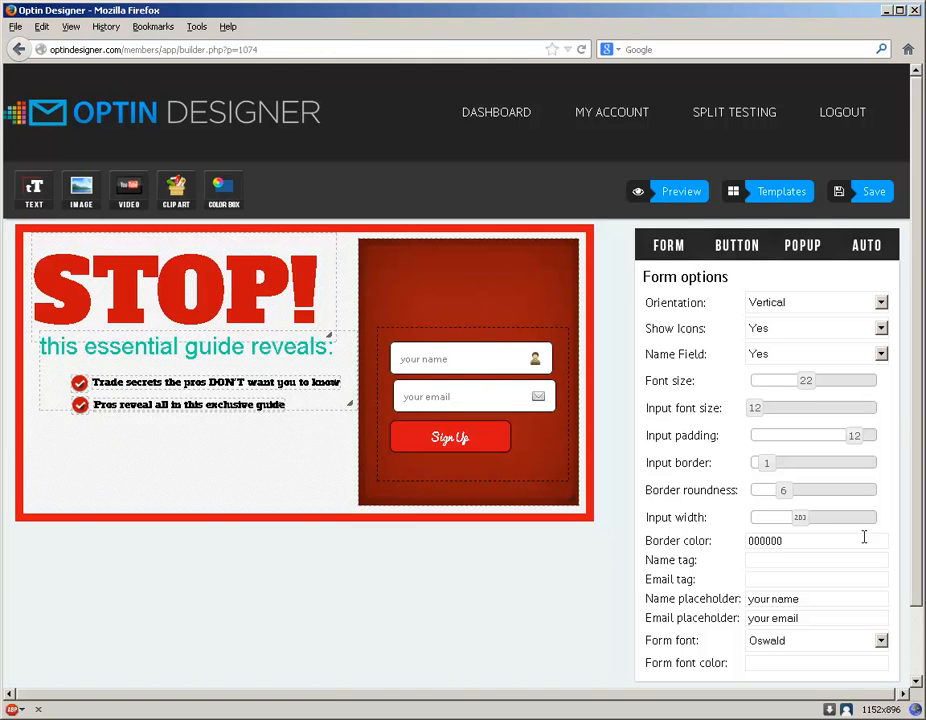
Step: Set the form's input font size to 19, input padding to 11, input border to 6, border roundness to 13 and input width to 193
{"action": "left_click_drag", "start_coordinate": [755, 417], "coordinate": [794, 409]}
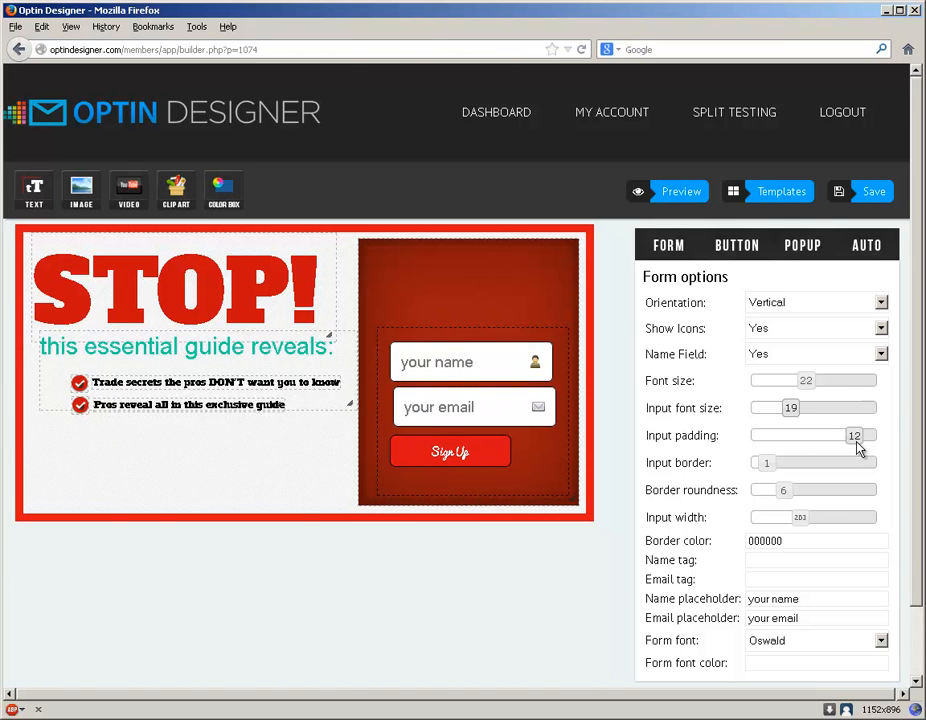
{"action": "mouse_move", "coordinate": [856, 438]}
{"action": "left_mouse_down"}
{"action": "mouse_move", "coordinate": [815, 441]}
{"action": "mouse_move", "coordinate": [876, 436]}
{"action": "mouse_move", "coordinate": [823, 436]}
{"action": "mouse_move", "coordinate": [852, 440]}
{"action": "left_mouse_up"}
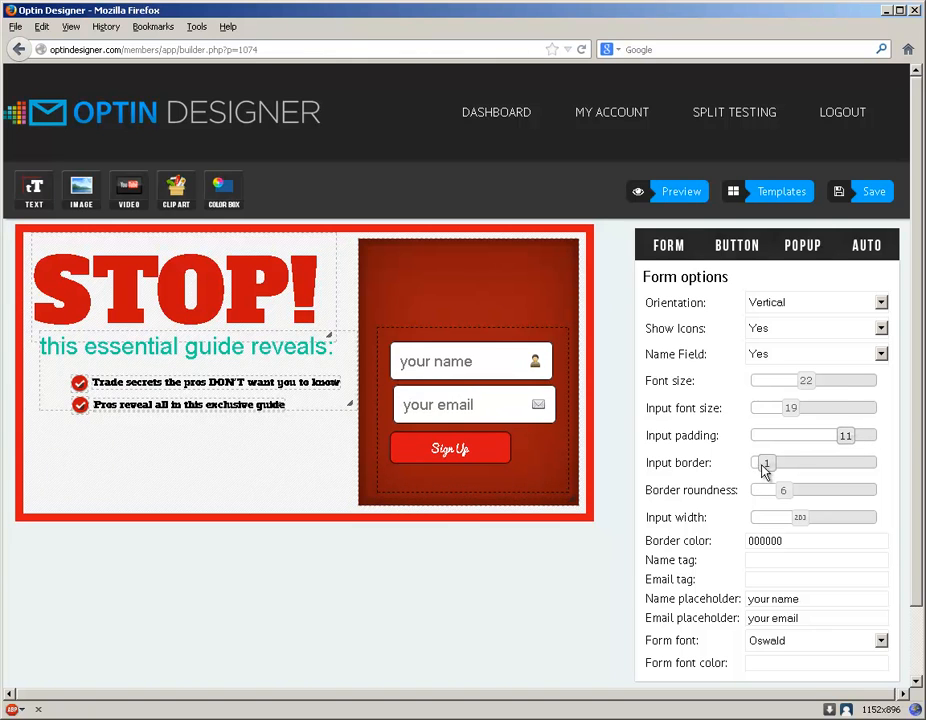
{"action": "left_click_drag", "start_coordinate": [769, 472], "coordinate": [800, 529]}
Step: Set the input fields' border color to yellow e2fa0a and the email placeholder to "your best email"
{"action": "left_click", "coordinate": [805, 541]}
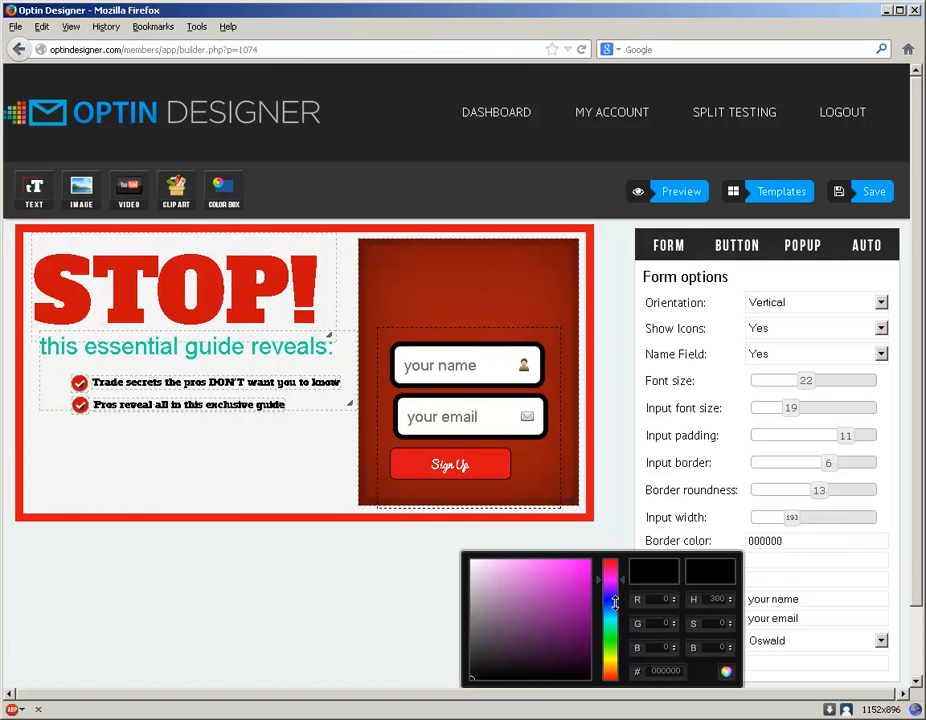
{"action": "mouse_move", "coordinate": [615, 583]}
{"action": "left_mouse_down"}
{"action": "mouse_move", "coordinate": [614, 662]}
{"action": "mouse_move", "coordinate": [586, 562]}
{"action": "left_mouse_up"}
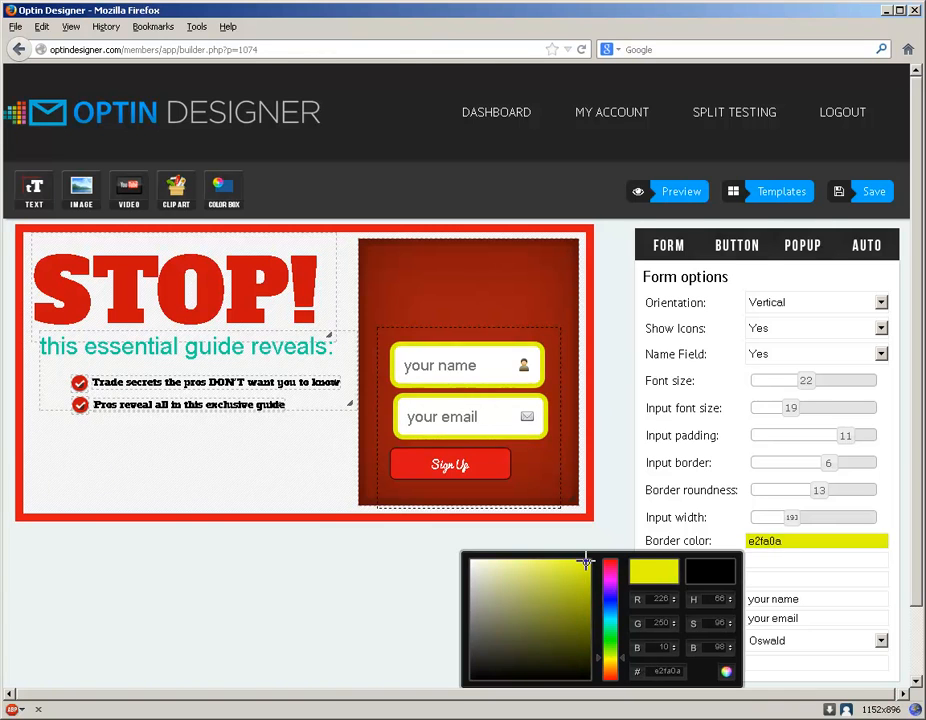
{"action": "left_click", "coordinate": [726, 678]}
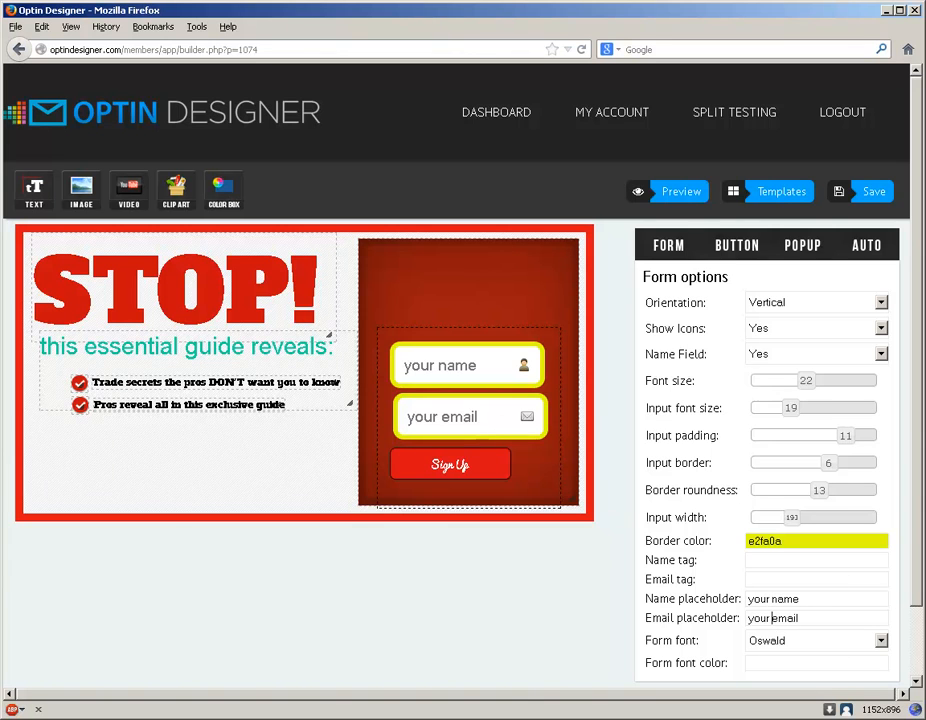
{"action": "type", "text": "best"}
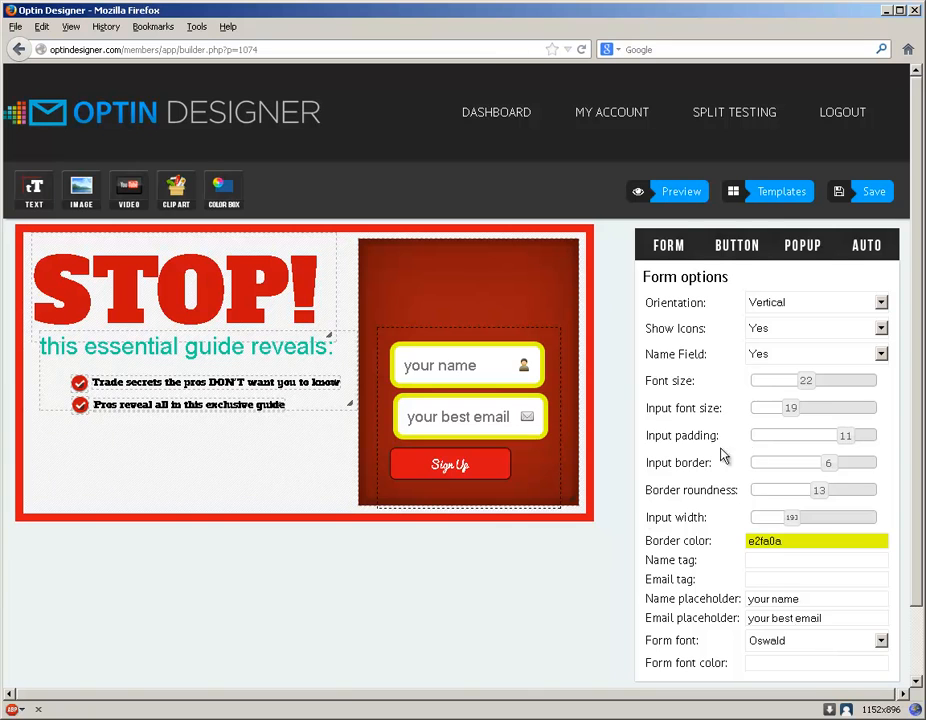
Step: Change the signup button's text to "Sign Up Now" and its font size to 18
{"action": "left_click", "coordinate": [753, 254]}
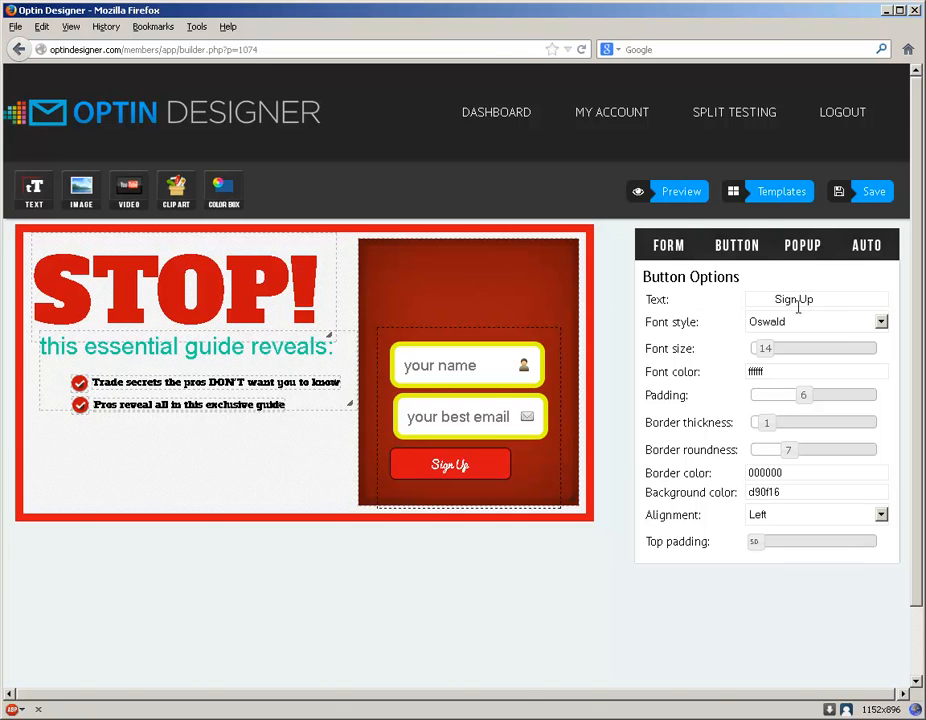
{"action": "left_click_drag", "start_coordinate": [834, 298], "coordinate": [769, 299]}
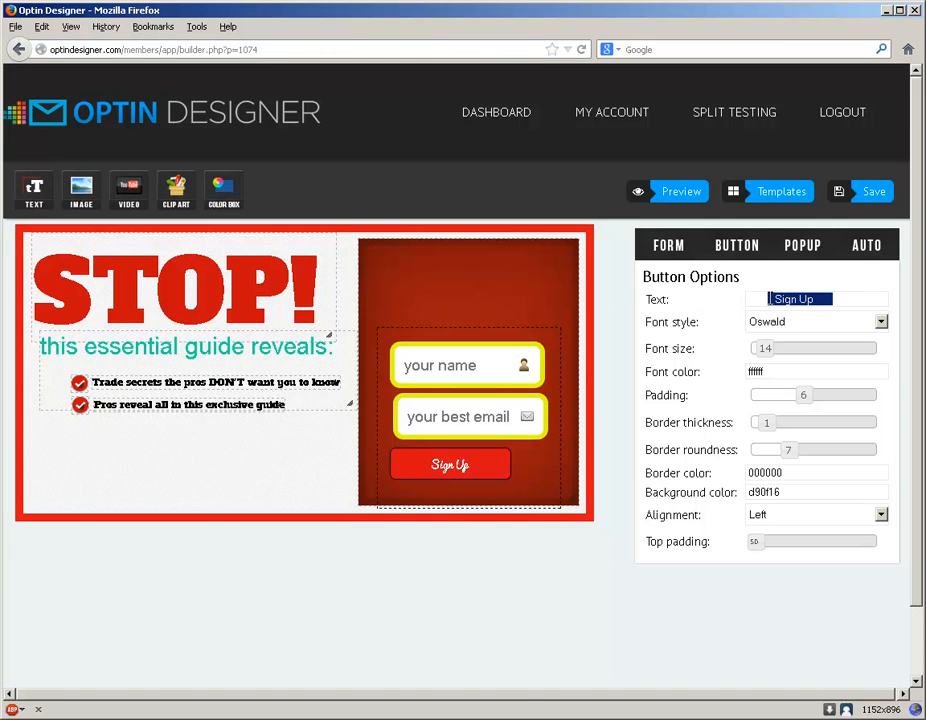
{"action": "left_click", "coordinate": [791, 298]}
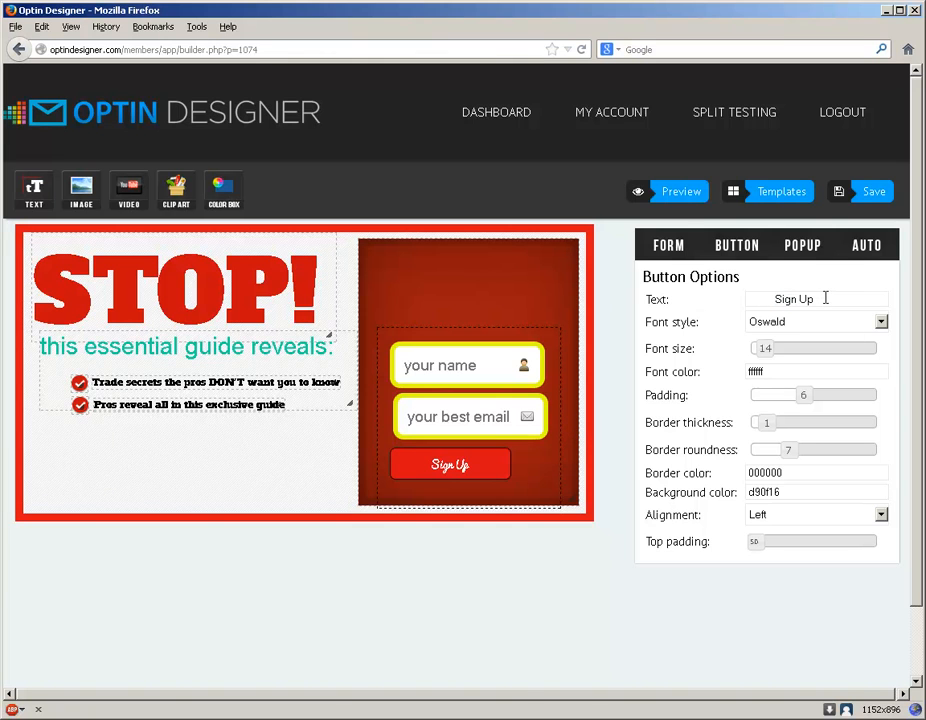
{"action": "type", "text": "Now"}
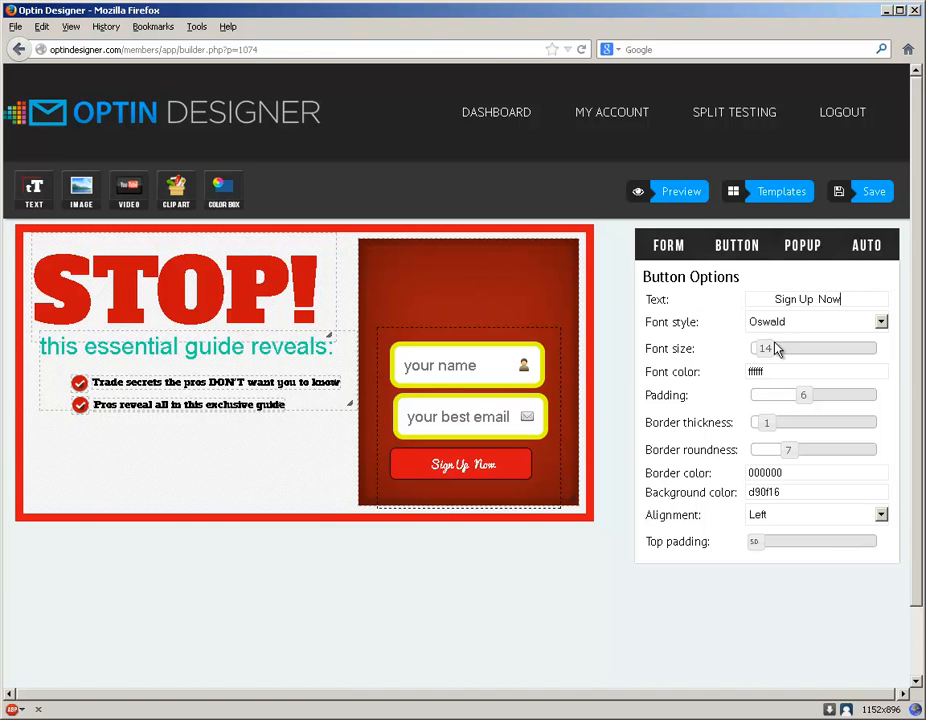
{"action": "left_click_drag", "start_coordinate": [768, 350], "coordinate": [789, 356]}
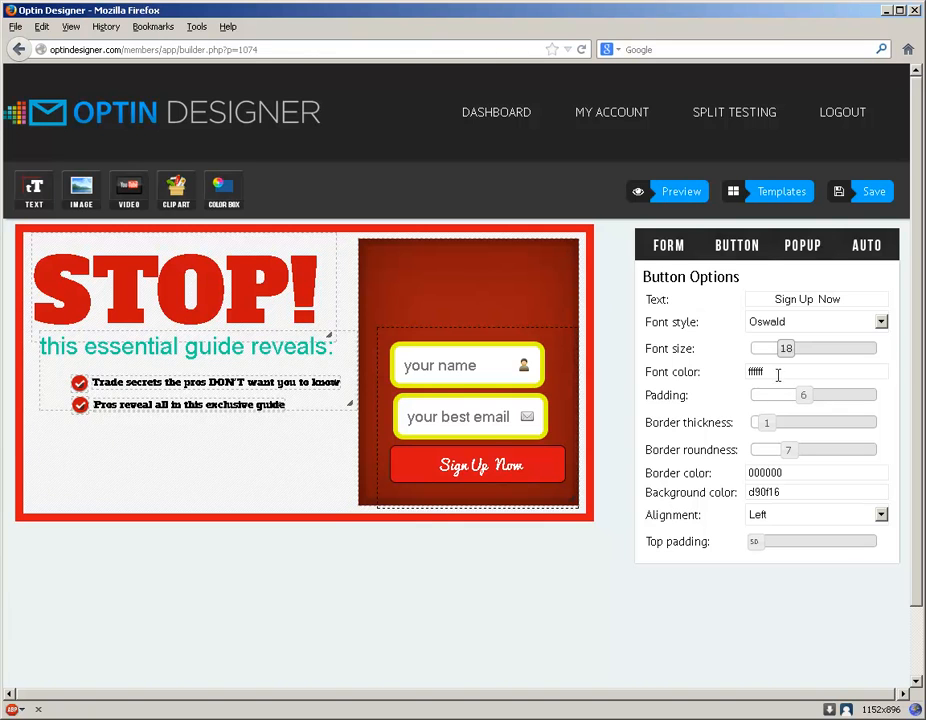
Step: Set the signup button's font color to yellow eeff00
{"action": "left_click", "coordinate": [779, 372]}
{"action": "mouse_move", "coordinate": [525, 421]}
{"action": "left_mouse_down"}
{"action": "mouse_move", "coordinate": [475, 413]}
{"action": "mouse_move", "coordinate": [516, 407]}
{"action": "mouse_move", "coordinate": [524, 424]}
{"action": "left_mouse_up"}
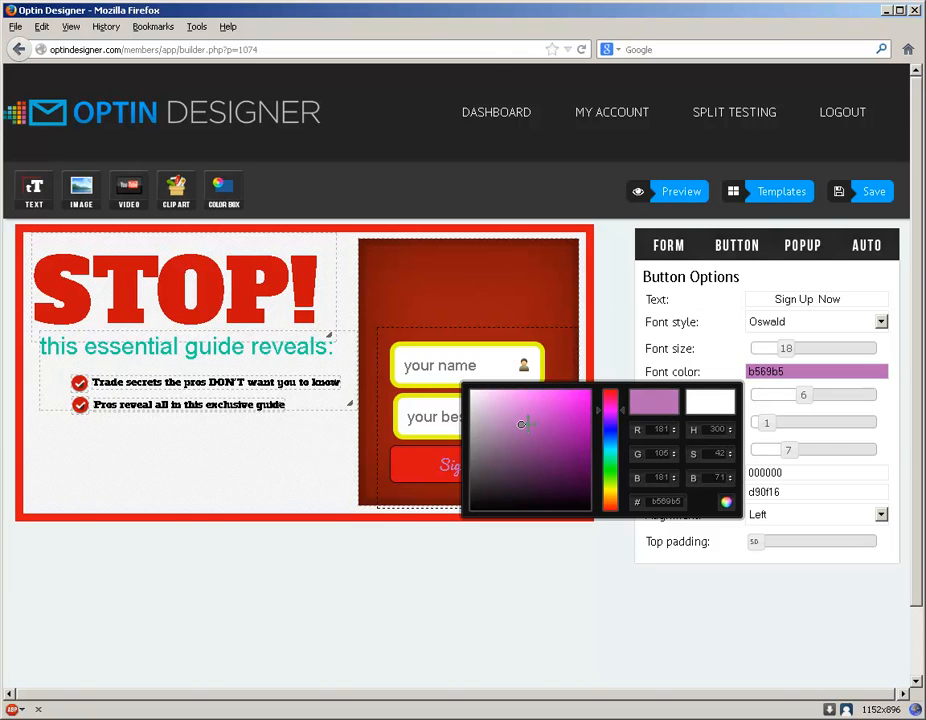
{"action": "mouse_move", "coordinate": [617, 440]}
{"action": "left_mouse_down"}
{"action": "mouse_move", "coordinate": [617, 490]}
{"action": "mouse_move", "coordinate": [579, 389]}
{"action": "mouse_move", "coordinate": [593, 387]}
{"action": "left_mouse_up"}
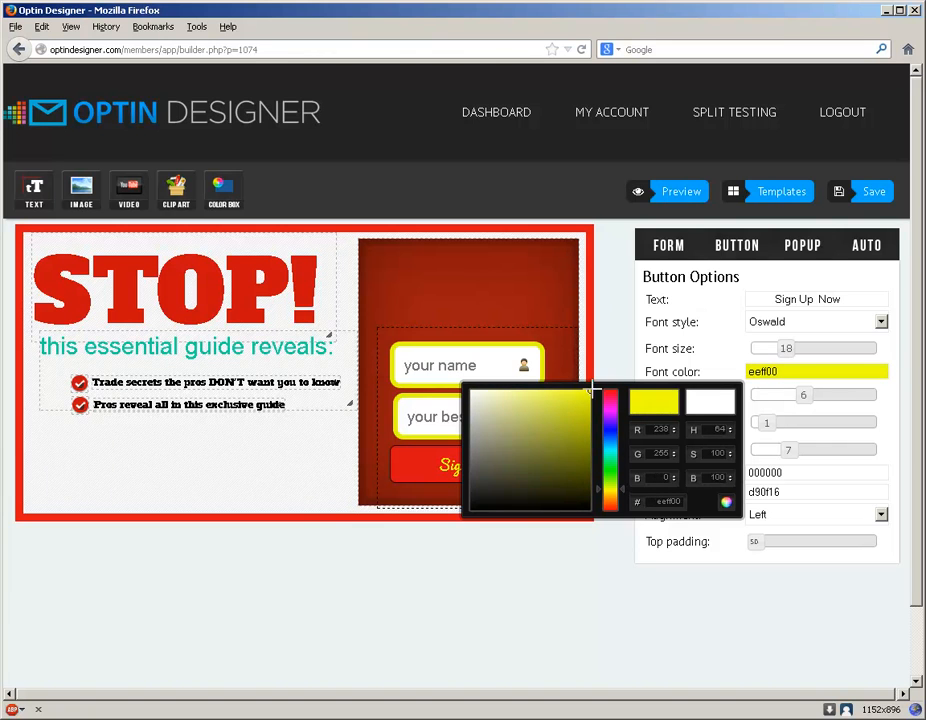
{"action": "left_click", "coordinate": [726, 502]}
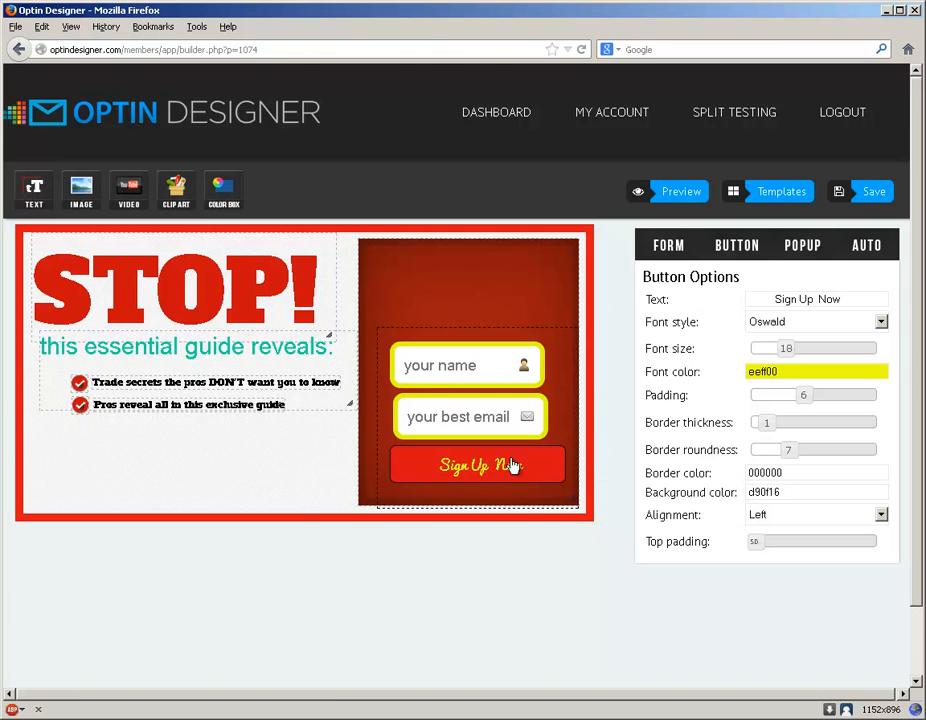
Step: Set the button's padding to 5, border thickness to 6, border roundness to 17 and border color to light blue 11ddf0
{"action": "left_click_drag", "start_coordinate": [805, 396], "coordinate": [840, 452]}
{"action": "left_click", "coordinate": [800, 472]}
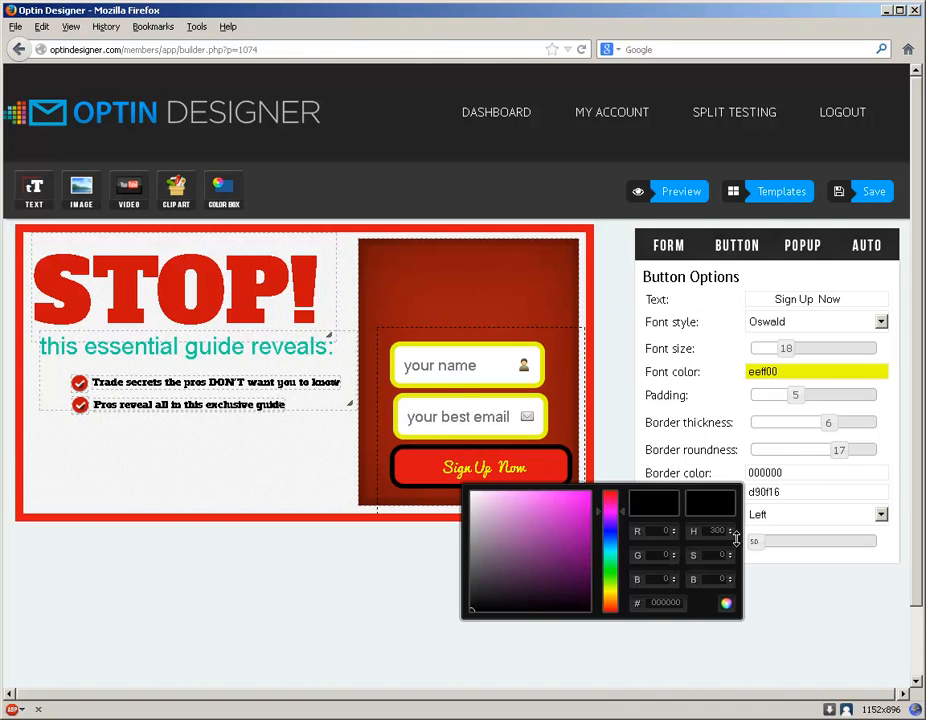
{"action": "mouse_move", "coordinate": [609, 512]}
{"action": "left_mouse_down"}
{"action": "mouse_move", "coordinate": [612, 550]}
{"action": "mouse_move", "coordinate": [583, 498]}
{"action": "left_mouse_up"}
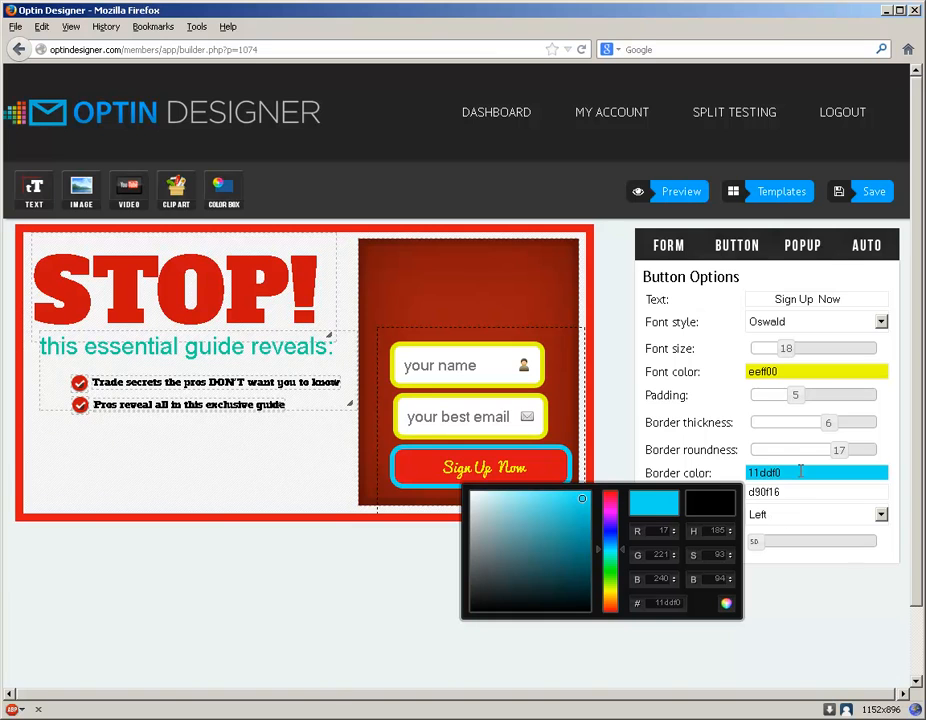
{"action": "left_click", "coordinate": [727, 605]}
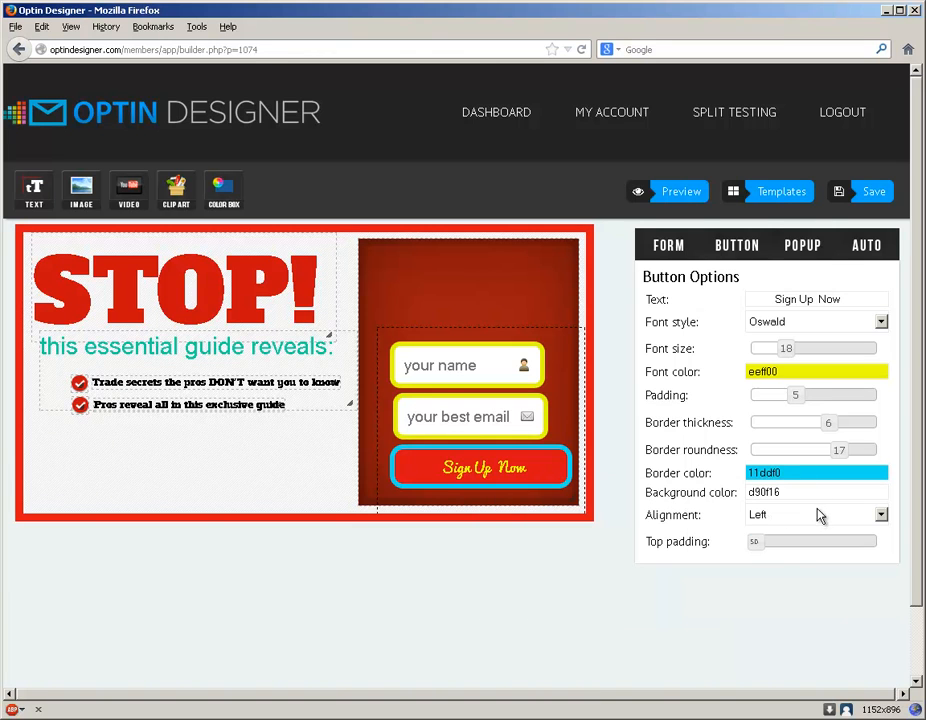
Step: Set the signup button's background color to turquoise 0fcfd9, after trying purple 6a0fd9
{"action": "left_click", "coordinate": [815, 491]}
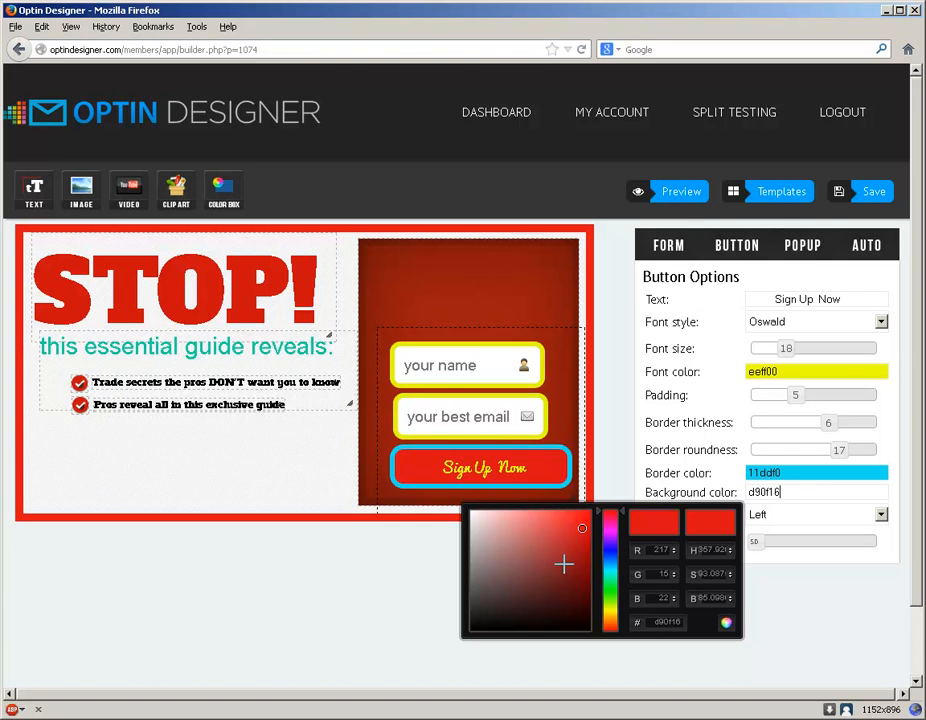
{"action": "mouse_move", "coordinate": [607, 555]}
{"action": "left_mouse_down"}
{"action": "mouse_move", "coordinate": [608, 622]}
{"action": "mouse_move", "coordinate": [611, 519]}
{"action": "mouse_move", "coordinate": [613, 541]}
{"action": "left_mouse_up"}
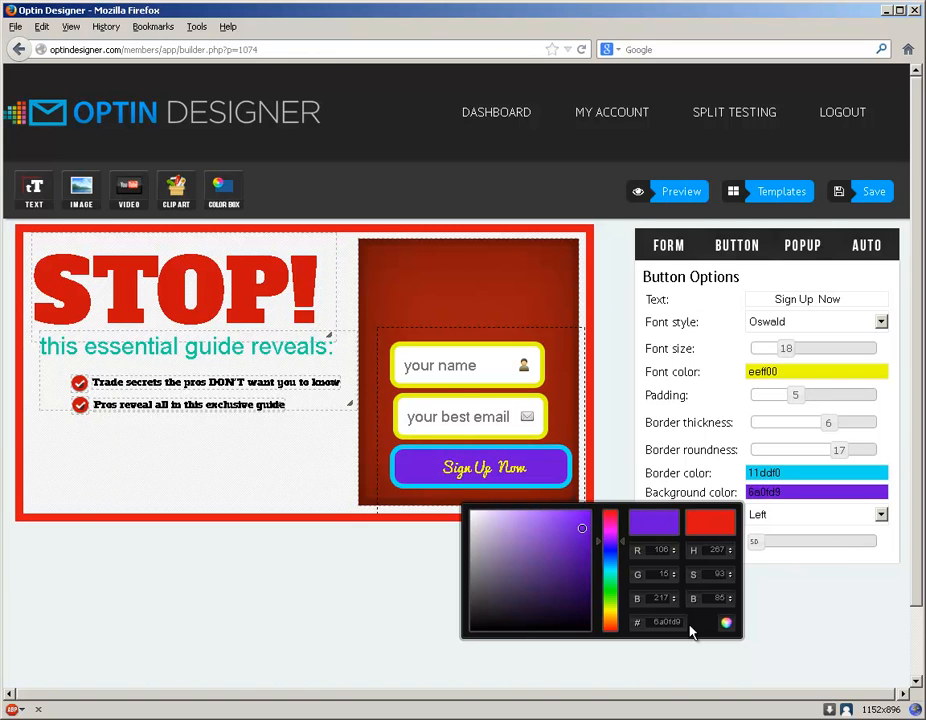
{"action": "left_click_drag", "start_coordinate": [611, 535], "coordinate": [615, 570]}
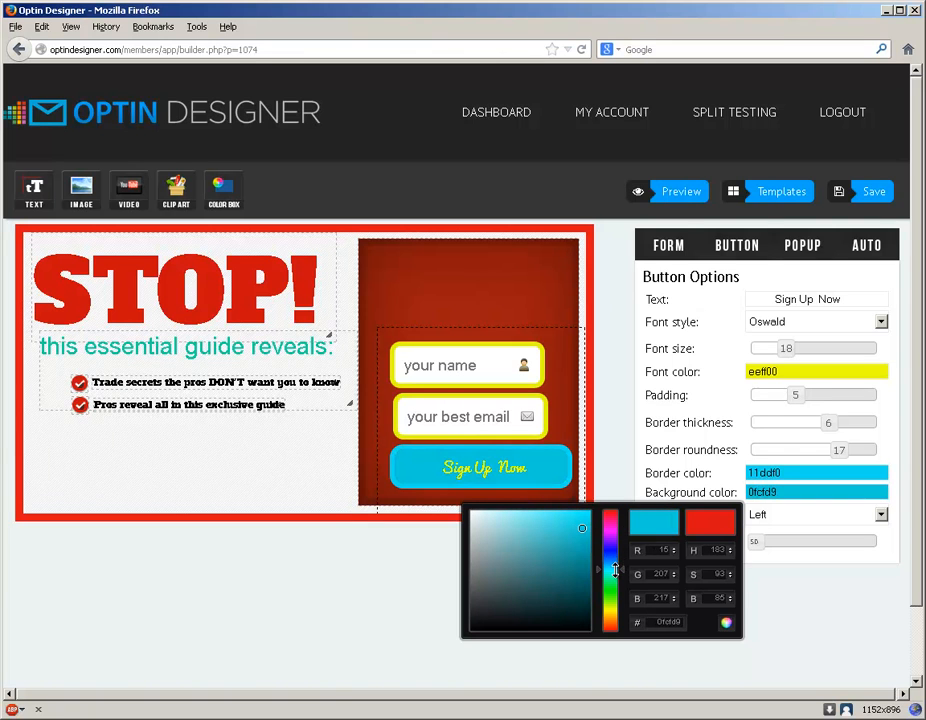
{"action": "left_click", "coordinate": [727, 622]}
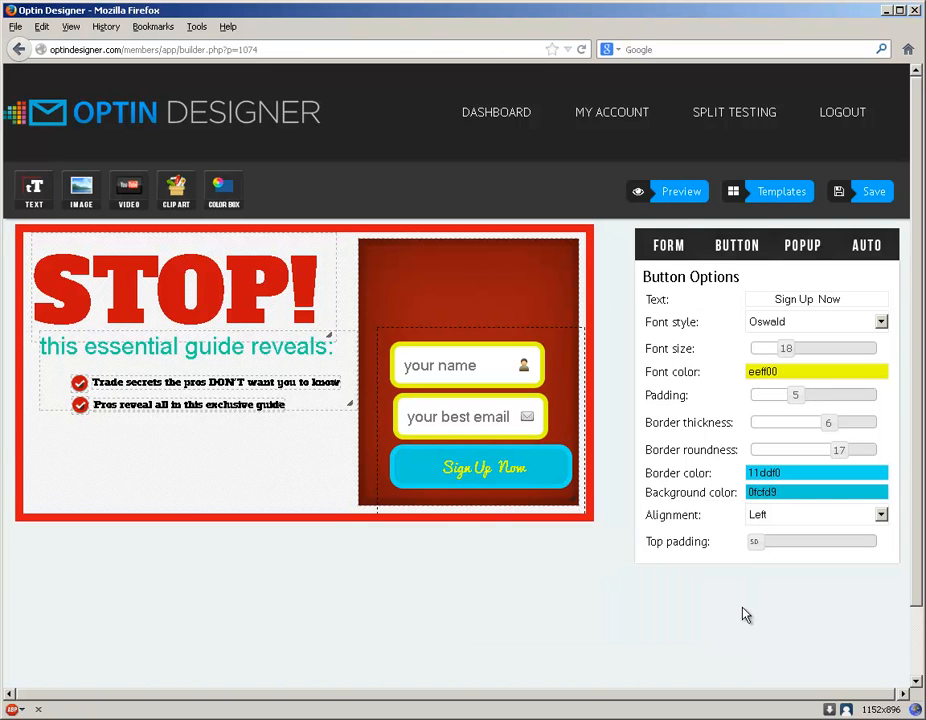
{"action": "left_click", "coordinate": [797, 517]}
{"action": "left_click", "coordinate": [797, 517]}
{"action": "left_click_drag", "start_coordinate": [777, 299], "coordinate": [748, 299]}
{"action": "mouse_move", "coordinate": [747, 549]}
{"action": "left_mouse_down"}
{"action": "mouse_move", "coordinate": [812, 554]}
{"action": "mouse_move", "coordinate": [759, 550]}
{"action": "left_mouse_up"}
Step: Check the popup's Background Type choices, leaving Color selected, and move the signup form off the red box onto the bullet text
{"action": "left_click", "coordinate": [812, 254]}
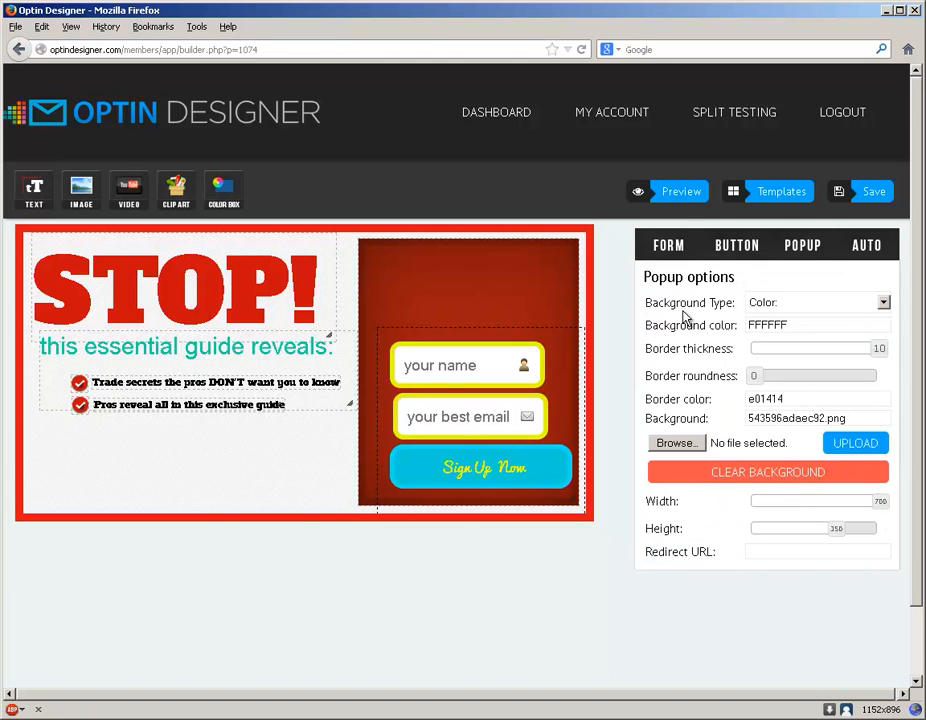
{"action": "left_click", "coordinate": [811, 307]}
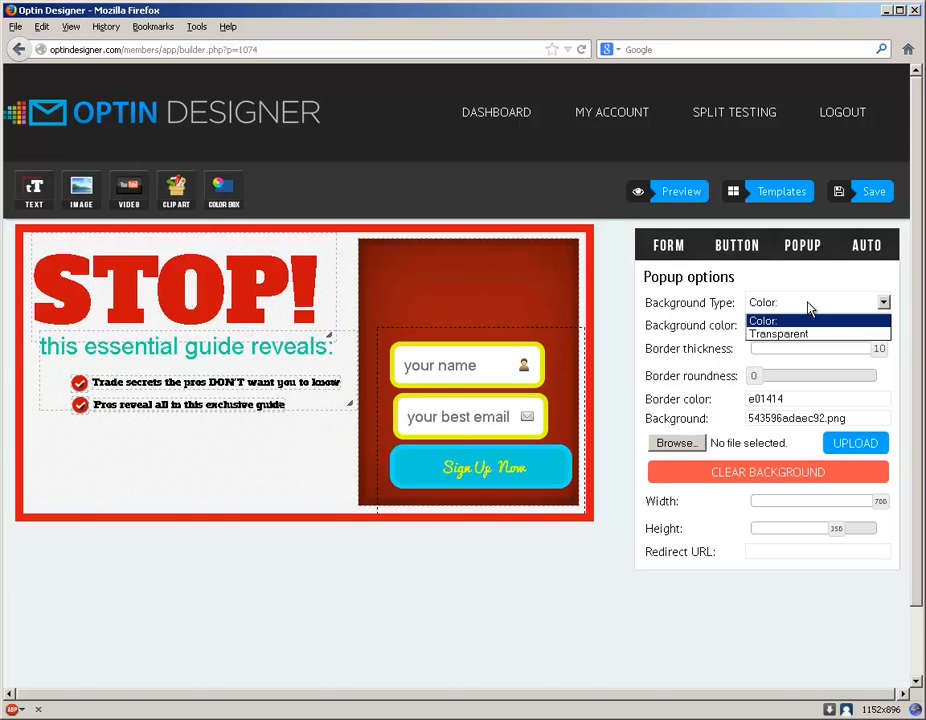
{"action": "left_click", "coordinate": [809, 307]}
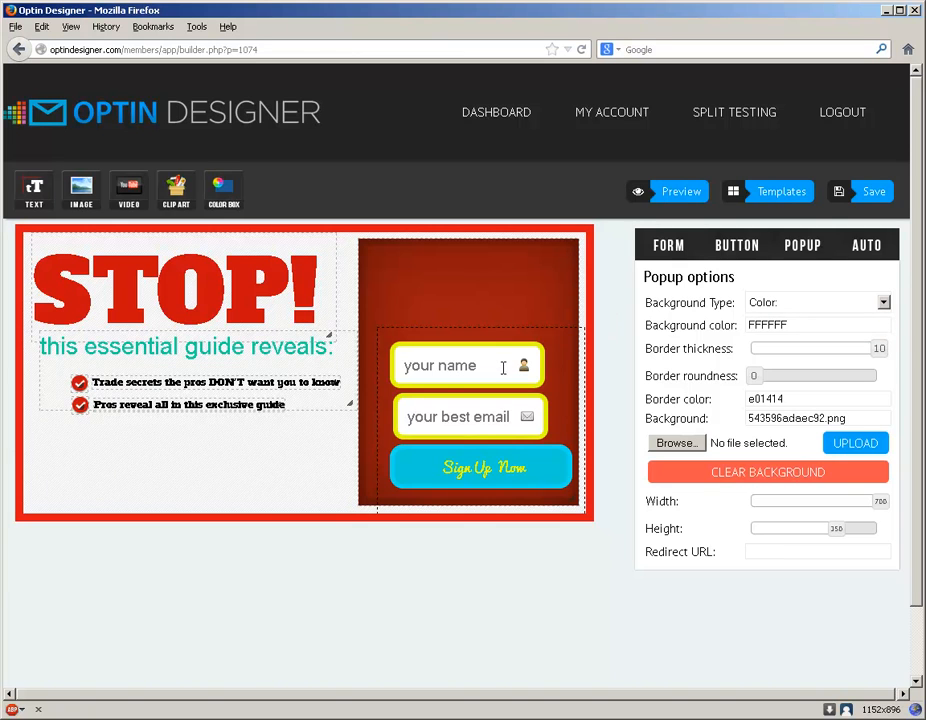
{"action": "left_click_drag", "start_coordinate": [548, 342], "coordinate": [322, 347]}
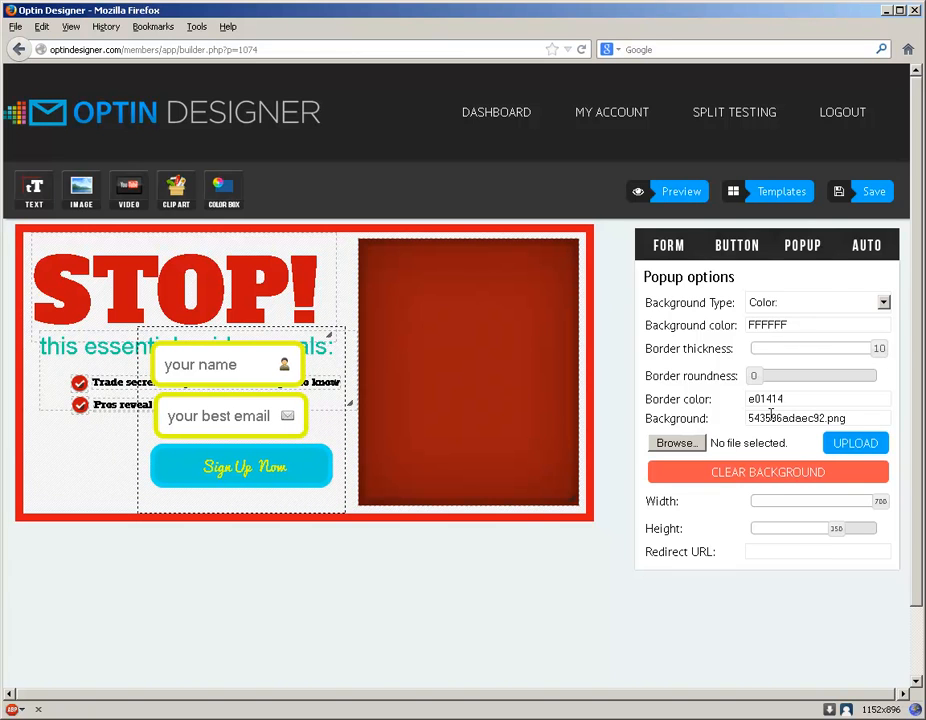
Step: Keep the popup's Background Type as Color and set its background color to pale pink f2e9f2
{"action": "left_click", "coordinate": [829, 309]}
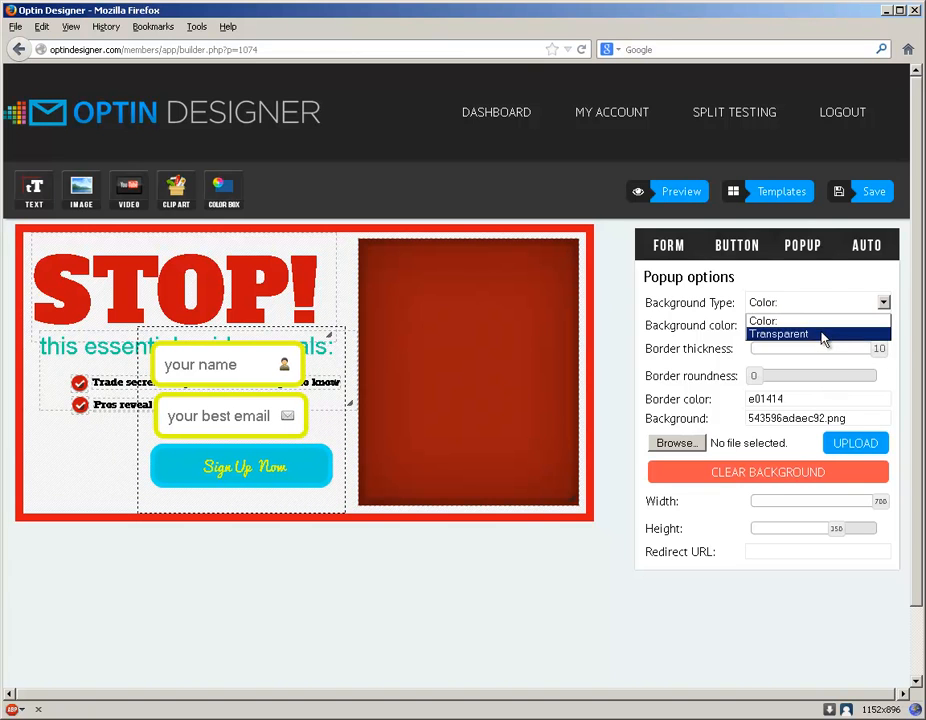
{"action": "left_click", "coordinate": [801, 321]}
{"action": "left_click", "coordinate": [807, 320]}
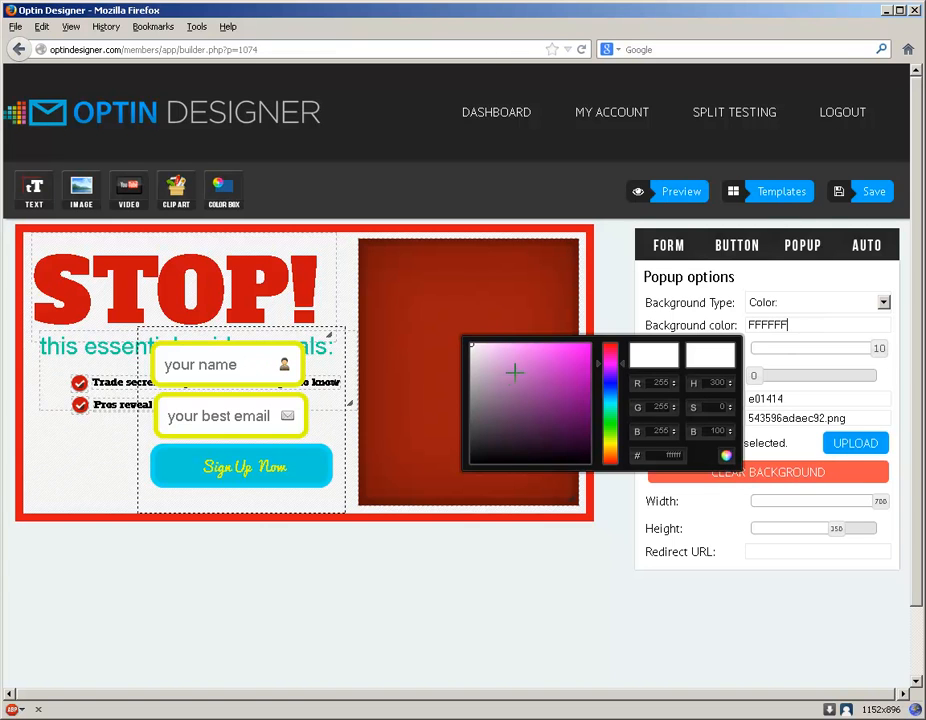
{"action": "left_click_drag", "start_coordinate": [532, 374], "coordinate": [476, 349]}
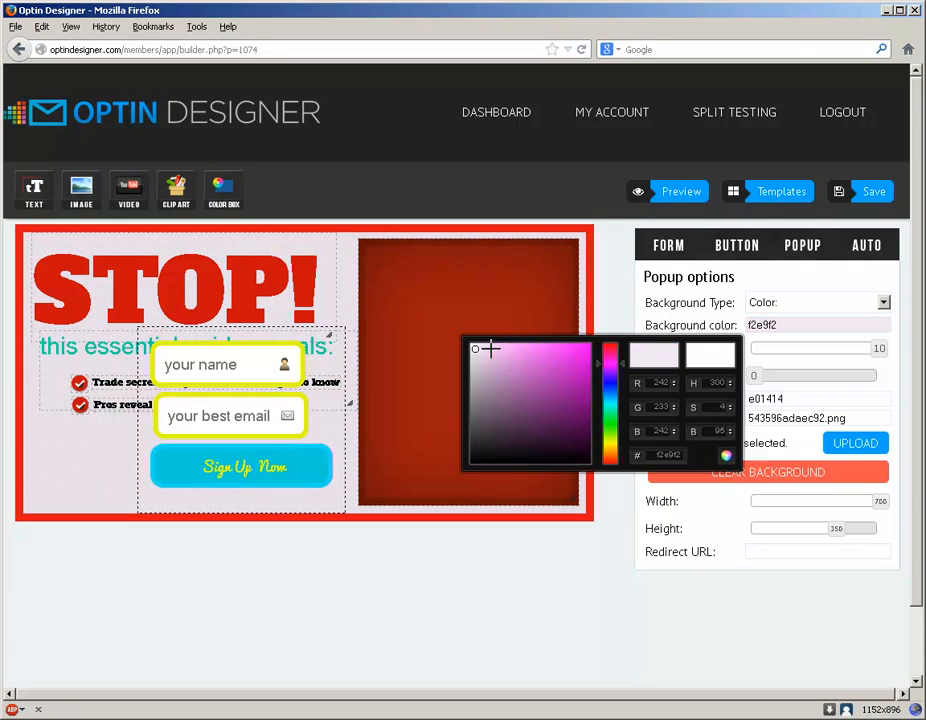
{"action": "left_click", "coordinate": [723, 457]}
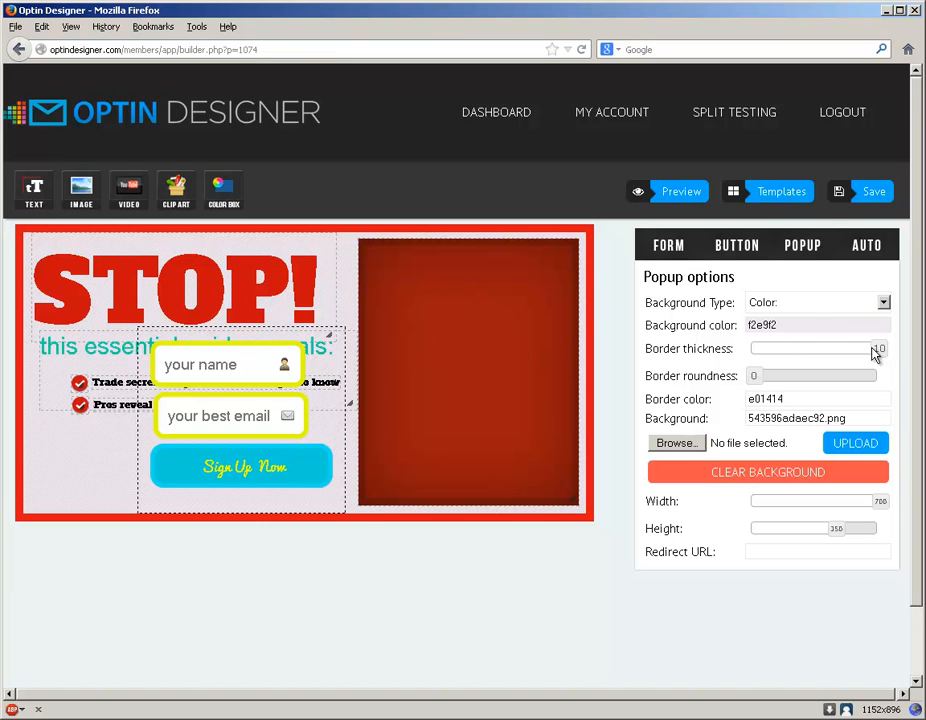
Step: Set the popup's border thickness to 9, border roundness to 19 and border color to dark teal 086152
{"action": "mouse_move", "coordinate": [881, 355]}
{"action": "left_mouse_down"}
{"action": "mouse_move", "coordinate": [773, 360]}
{"action": "mouse_move", "coordinate": [876, 360]}
{"action": "left_mouse_up"}
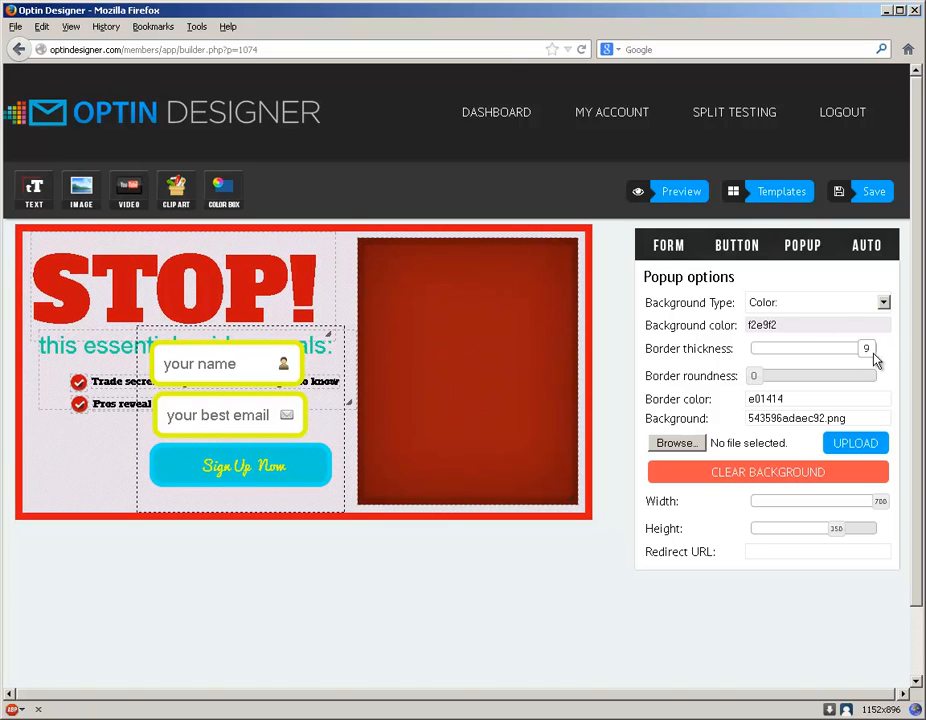
{"action": "left_click_drag", "start_coordinate": [754, 377], "coordinate": [802, 396]}
{"action": "left_click", "coordinate": [808, 400]}
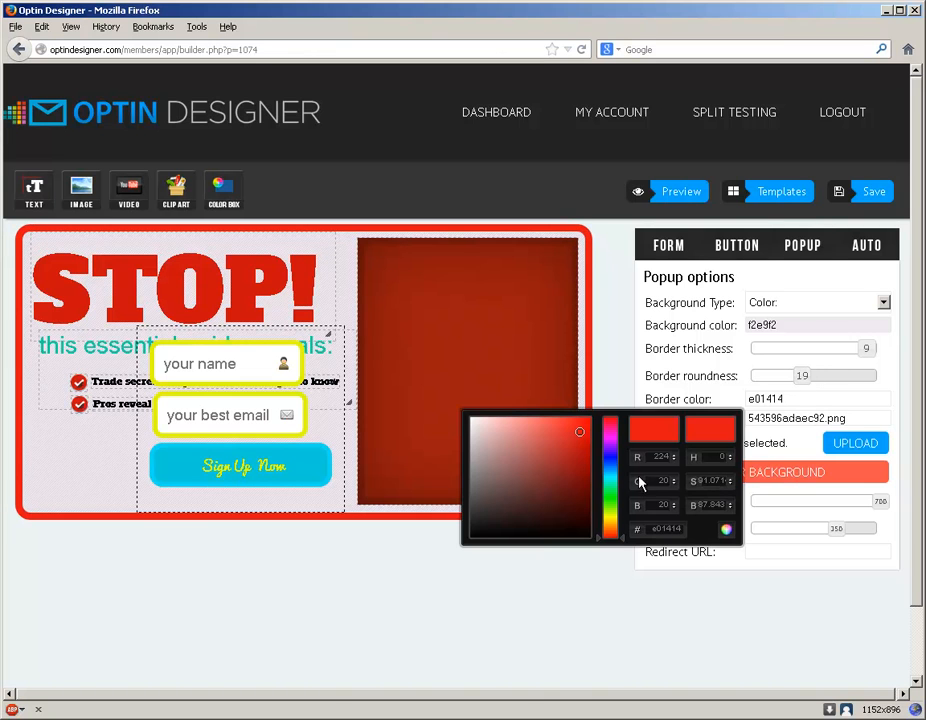
{"action": "mouse_move", "coordinate": [585, 434]}
{"action": "left_mouse_down"}
{"action": "mouse_move", "coordinate": [486, 502]}
{"action": "mouse_move", "coordinate": [472, 470]}
{"action": "mouse_move", "coordinate": [521, 525]}
{"action": "mouse_move", "coordinate": [548, 527]}
{"action": "mouse_move", "coordinate": [560, 514]}
{"action": "left_mouse_up"}
{"action": "left_click_drag", "start_coordinate": [608, 452], "coordinate": [606, 481]}
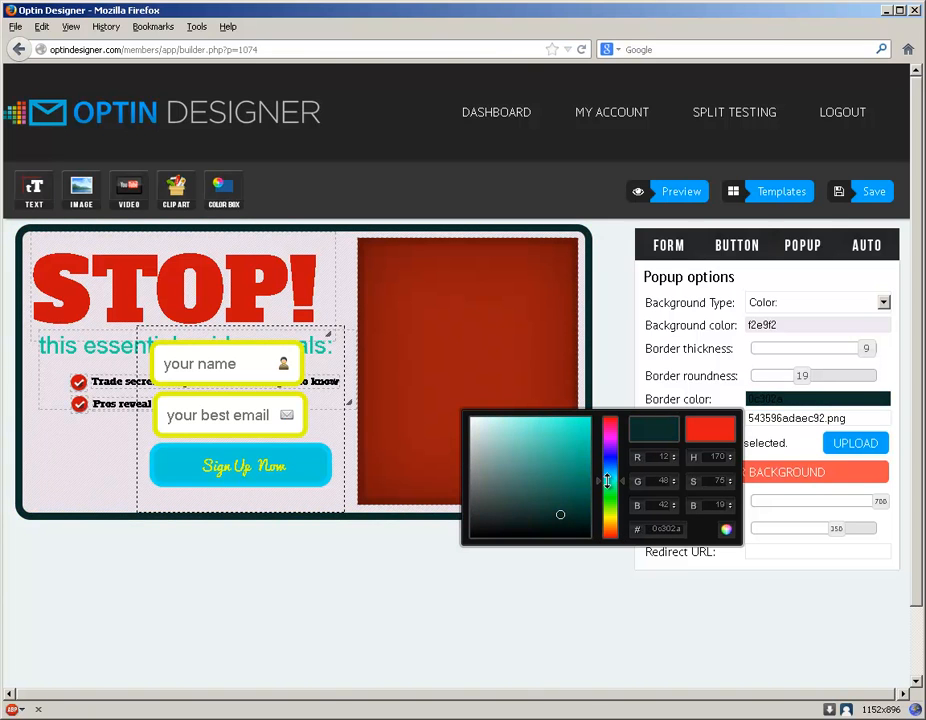
{"action": "left_click_drag", "start_coordinate": [560, 525], "coordinate": [581, 491]}
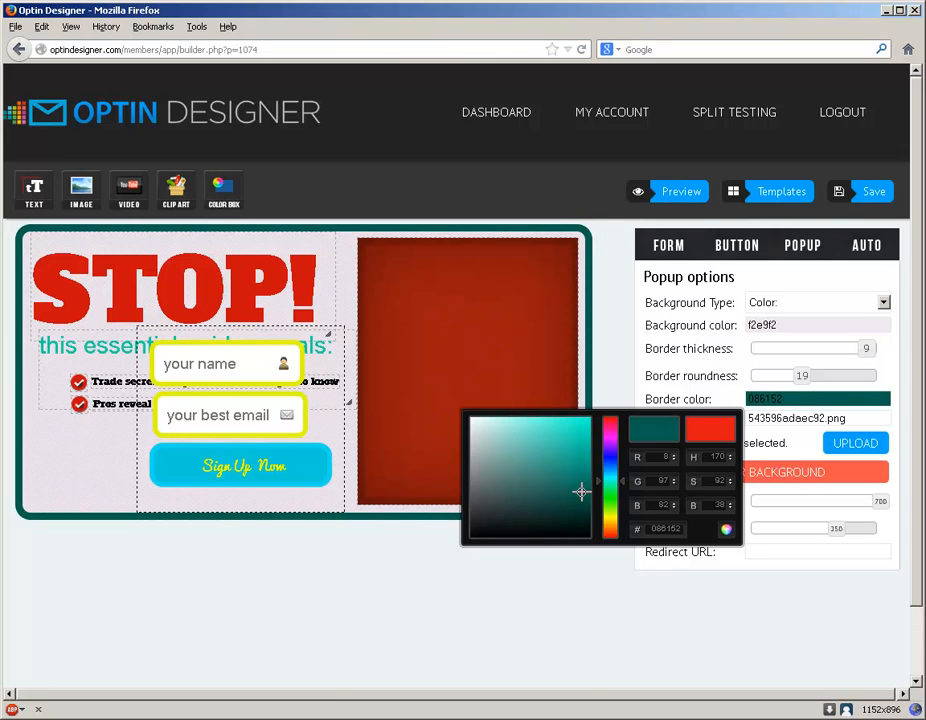
{"action": "left_click", "coordinate": [725, 527]}
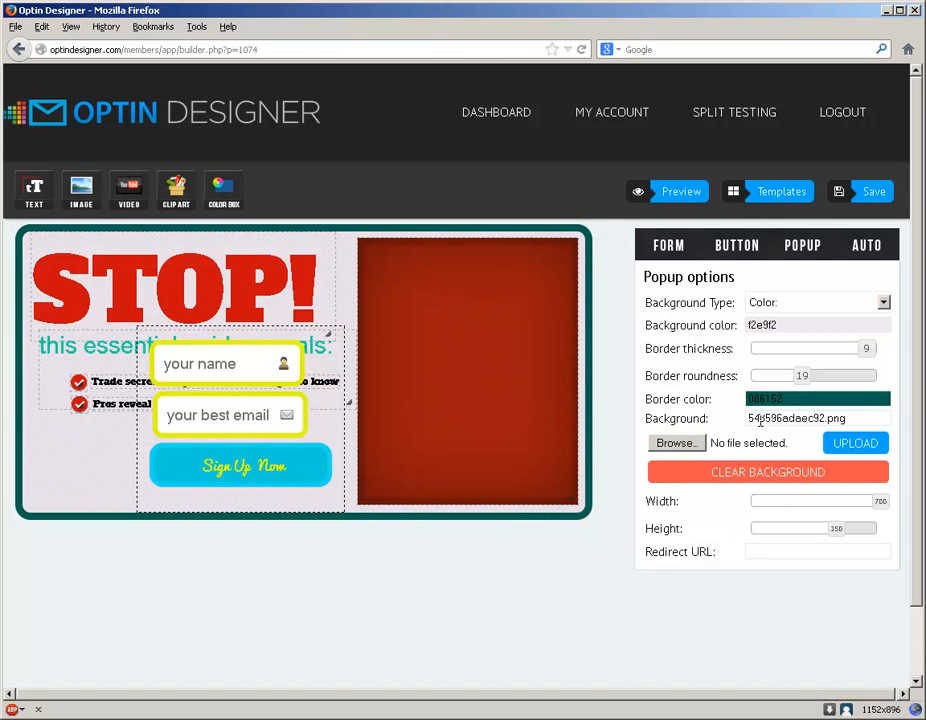
Step: Clear the popup's background image and resize the popup to width 694 and height 444
{"action": "left_click_drag", "start_coordinate": [816, 418], "coordinate": [727, 420]}
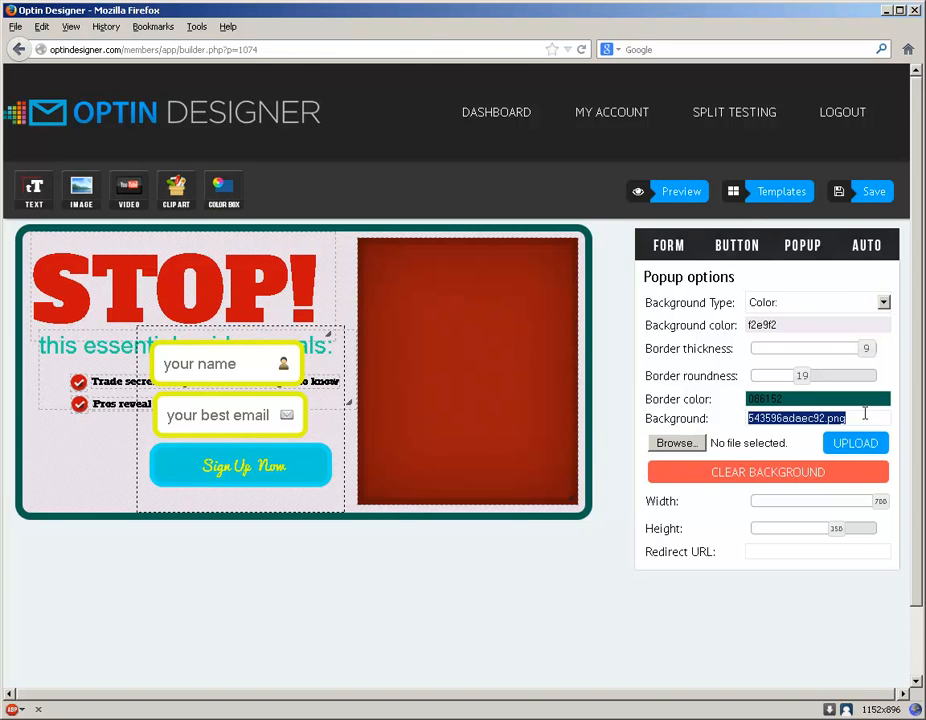
{"action": "left_click", "coordinate": [806, 472]}
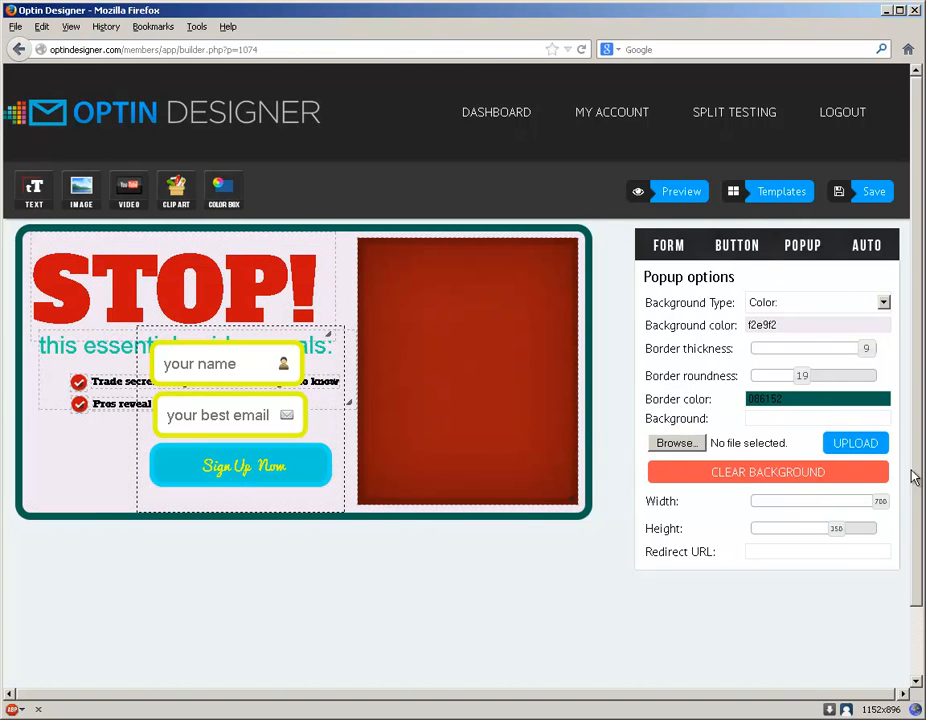
{"action": "left_click_drag", "start_coordinate": [882, 506], "coordinate": [866, 531]}
{"action": "left_click", "coordinate": [790, 552]}
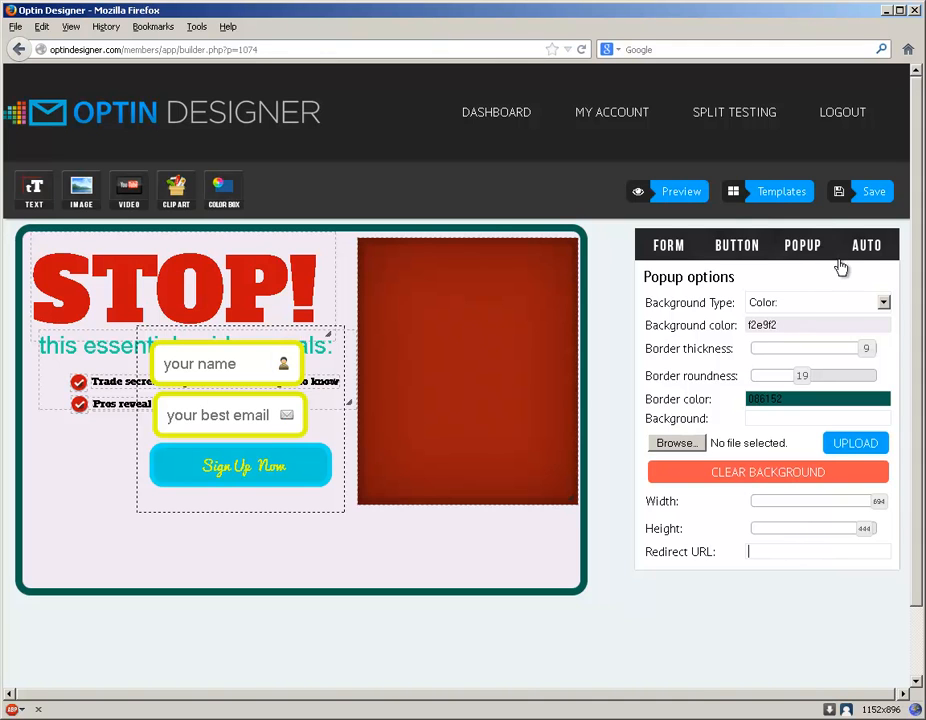
Step: Examine which fields the MailChimp, GetResponse and Aweber autoresponders require, leaving Autoresponder set to None
{"action": "left_click", "coordinate": [866, 246]}
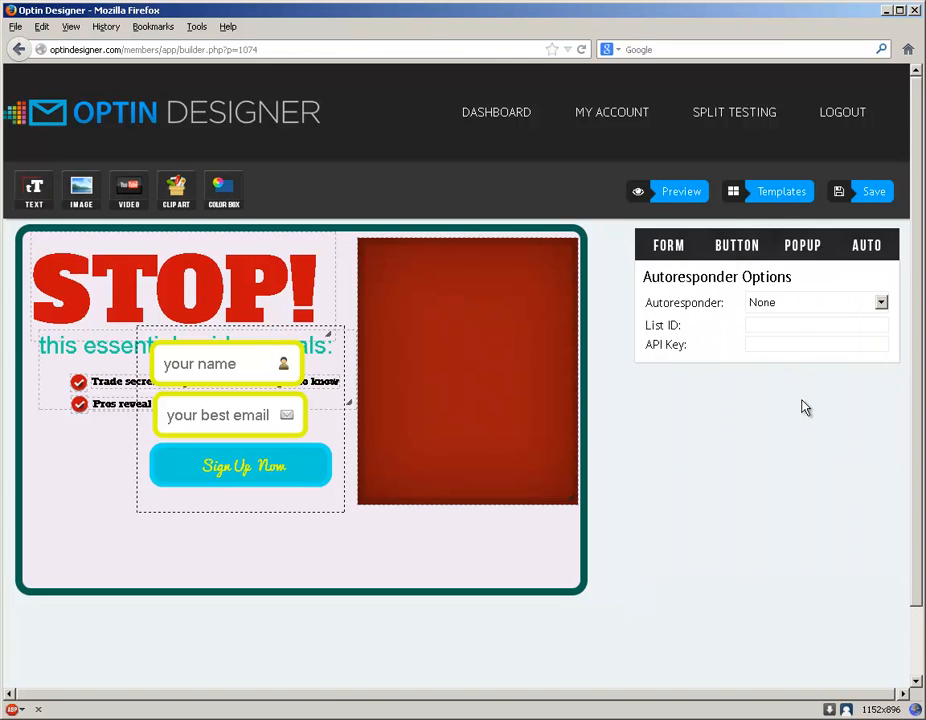
{"action": "left_click", "coordinate": [805, 304]}
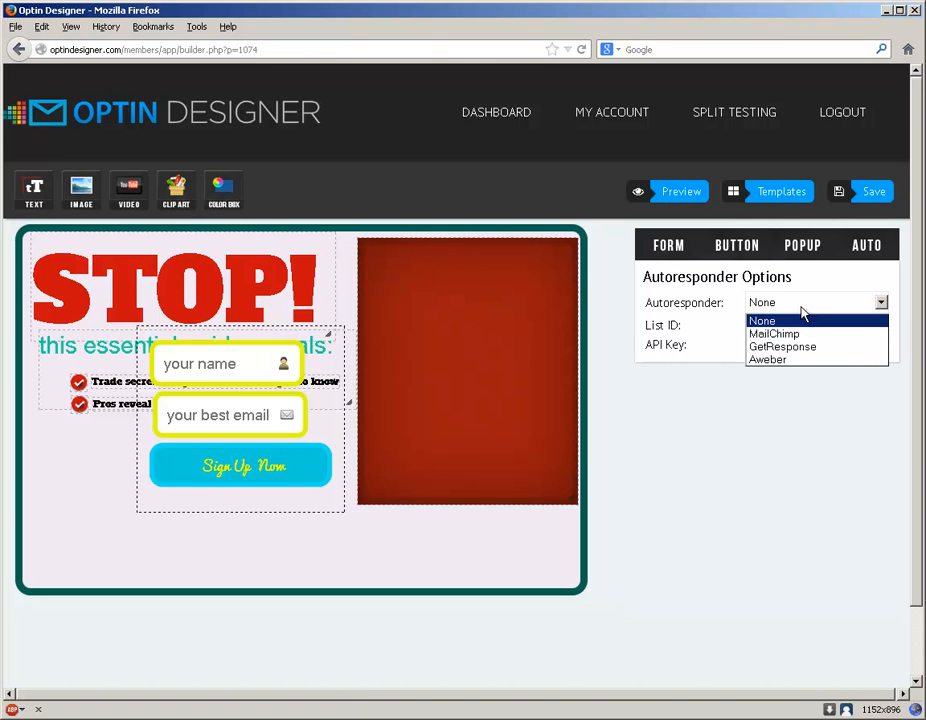
{"action": "left_click", "coordinate": [803, 335]}
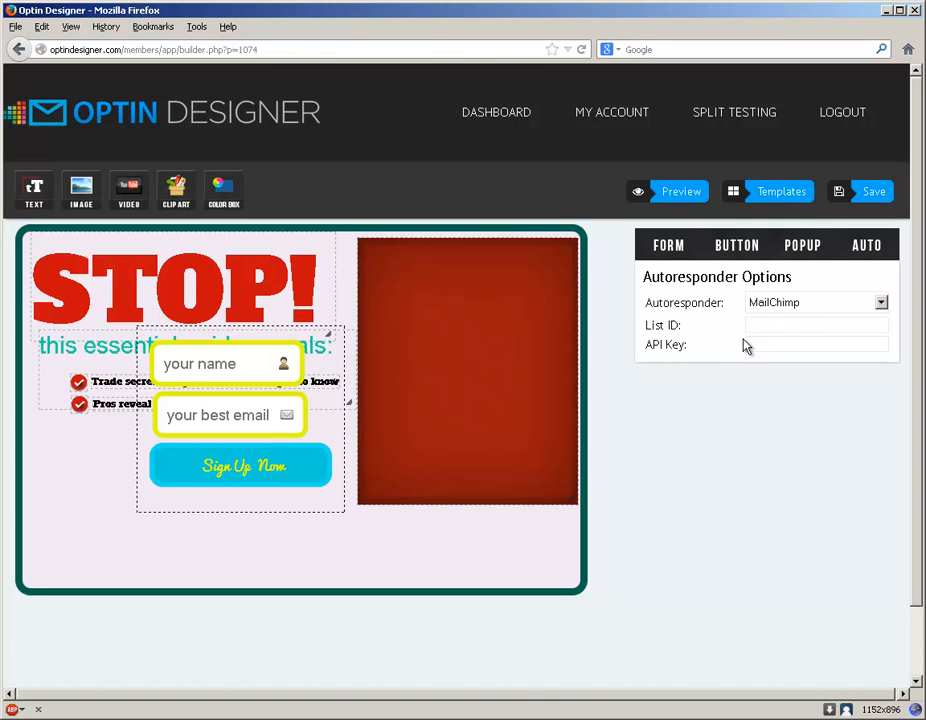
{"action": "left_click", "coordinate": [813, 310]}
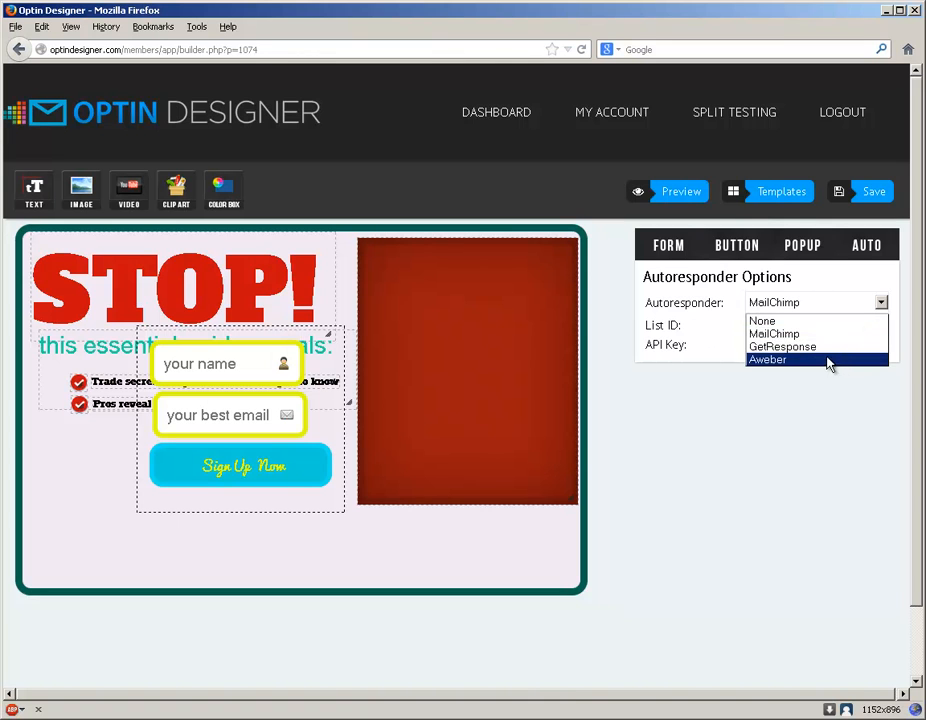
{"action": "left_click", "coordinate": [827, 346]}
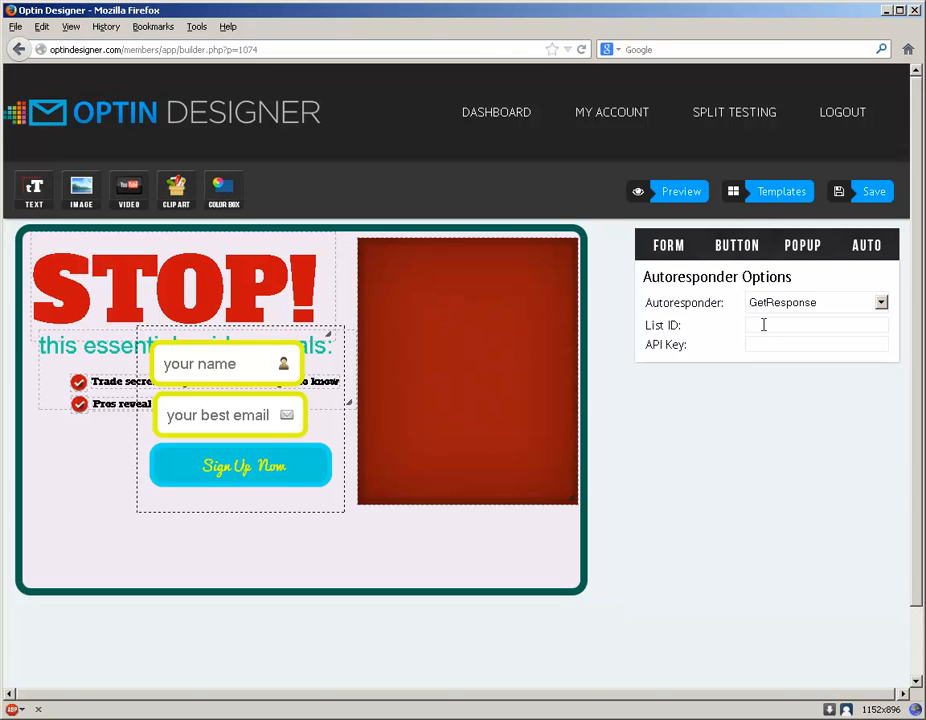
{"action": "left_click", "coordinate": [826, 303]}
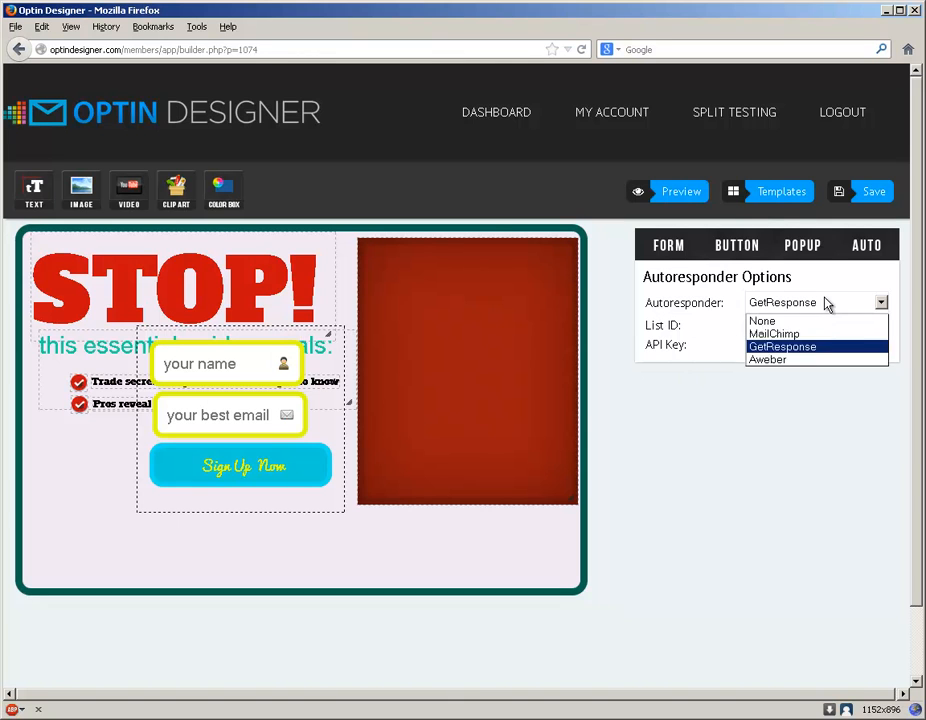
{"action": "left_click", "coordinate": [797, 358]}
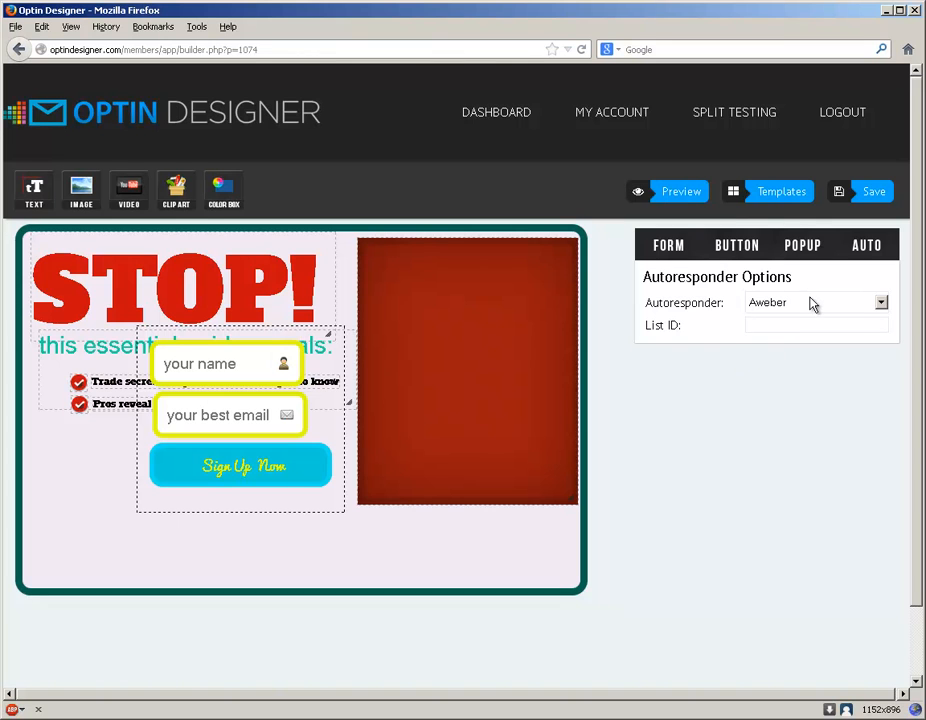
{"action": "left_click", "coordinate": [812, 303]}
{"action": "left_click", "coordinate": [826, 322]}
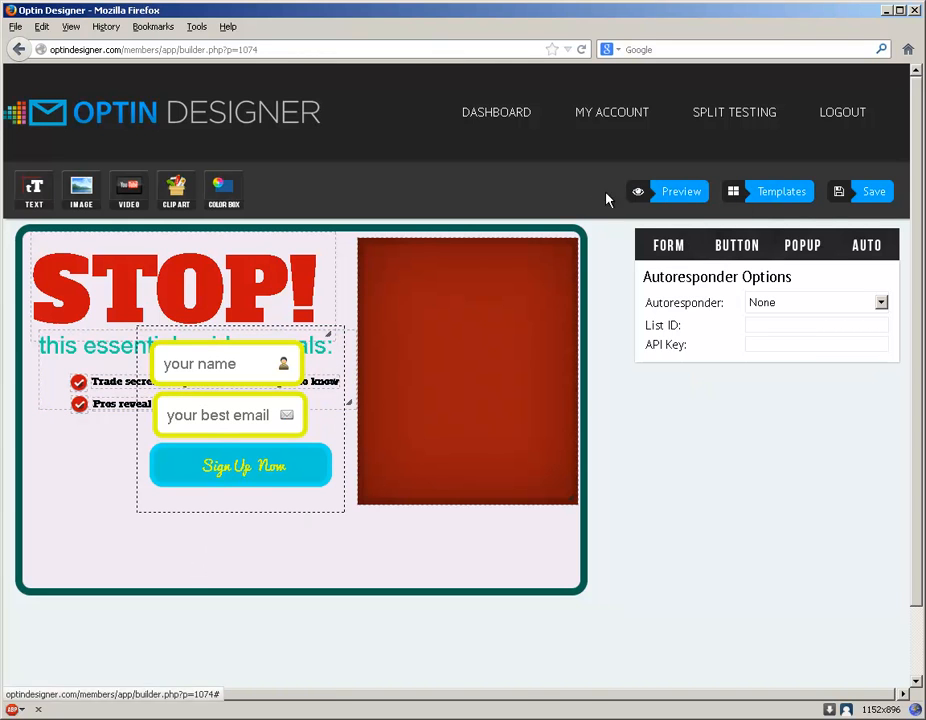
Step: Leave the builder for the dashboard without saving and reopen the Optin #1 campaign for editing
{"action": "left_click", "coordinate": [505, 117]}
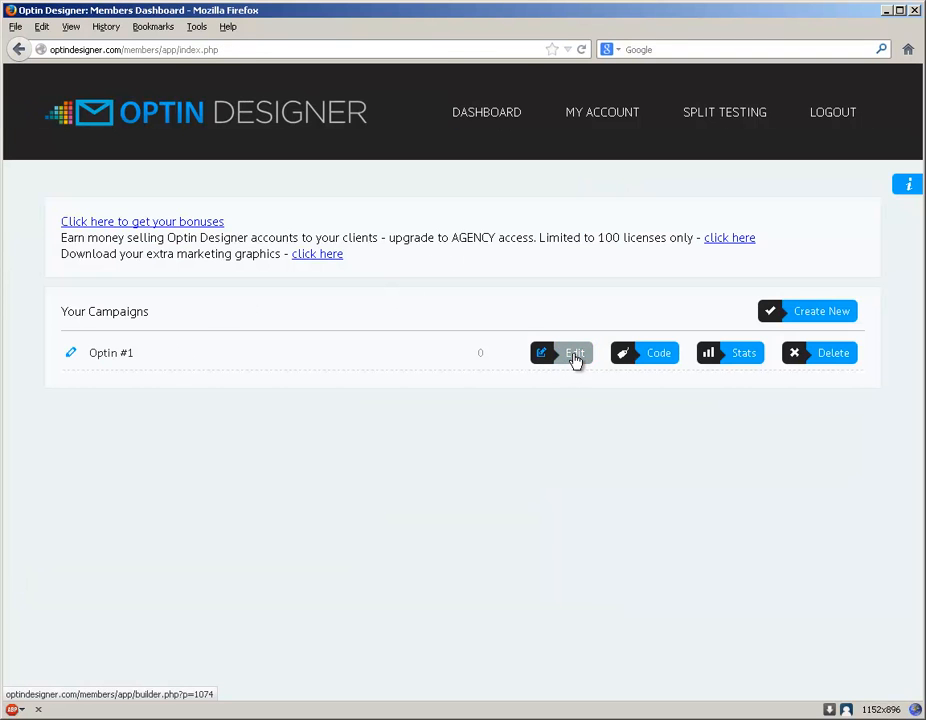
{"action": "left_click", "coordinate": [575, 356]}
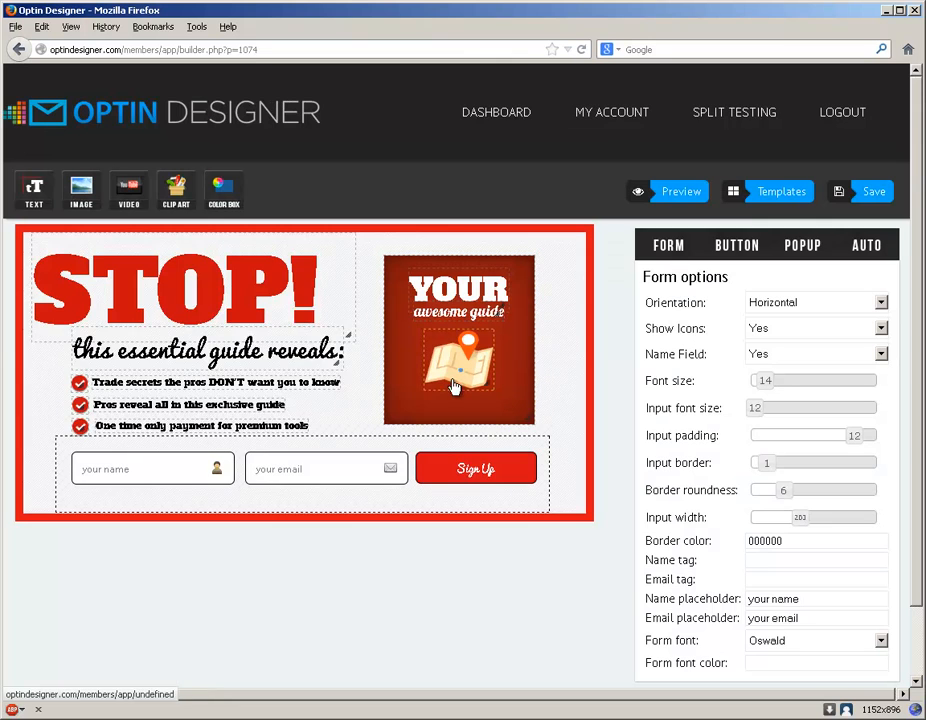